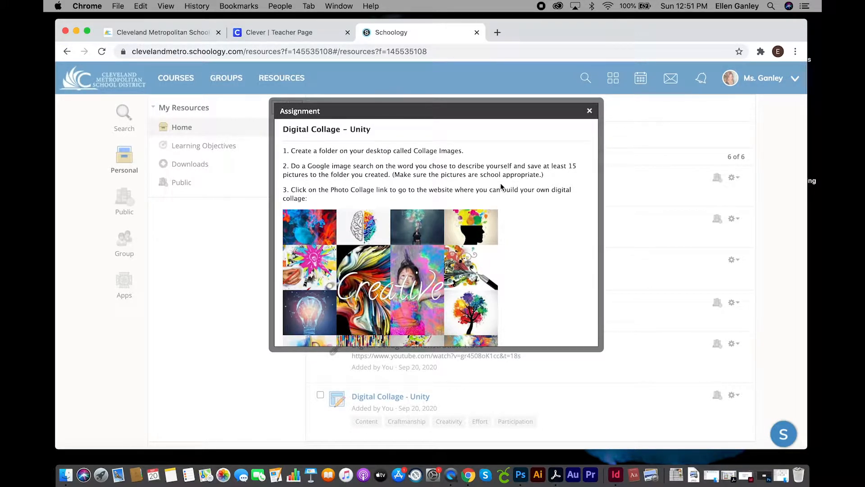
Search Google for "creative" in a new browser tab and show the image results
click(498, 32)
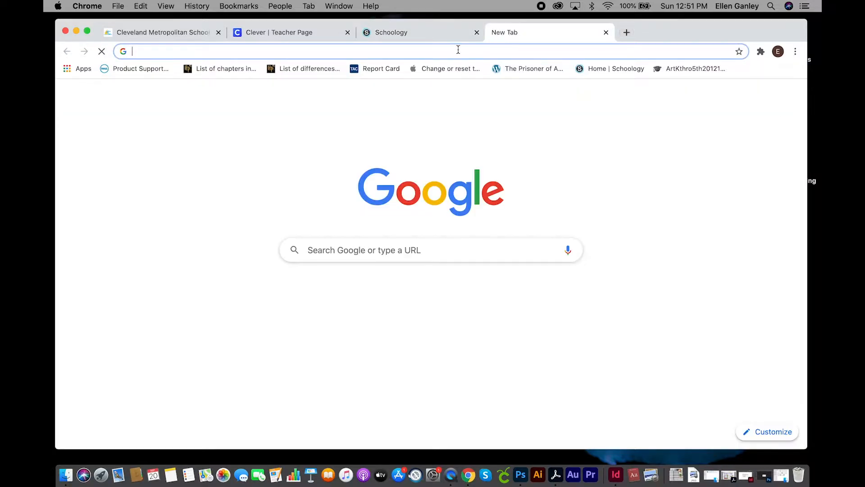
click(376, 260)
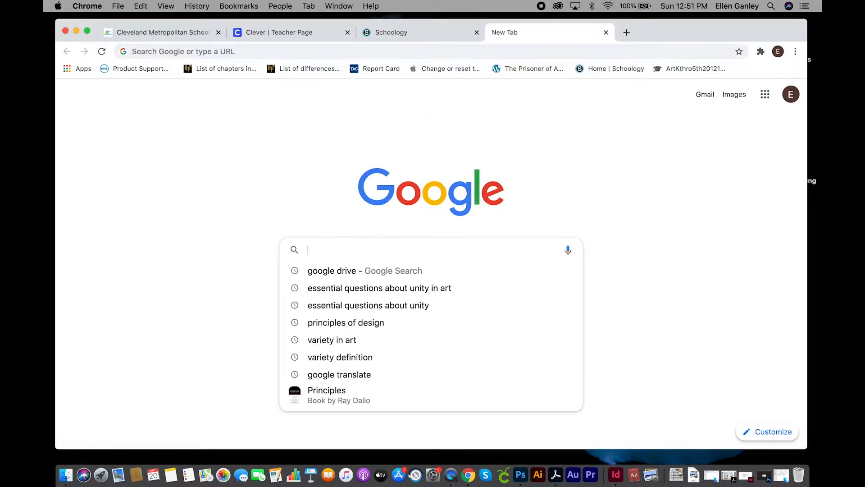
text(creati)
text(vity)
key(BackSpace)
key(BackSpace)
key(BackSpace)
text(e)
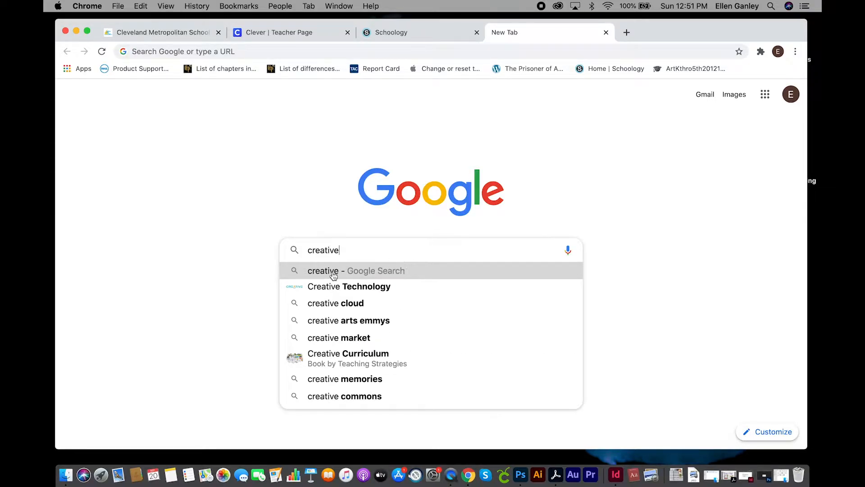
click(333, 271)
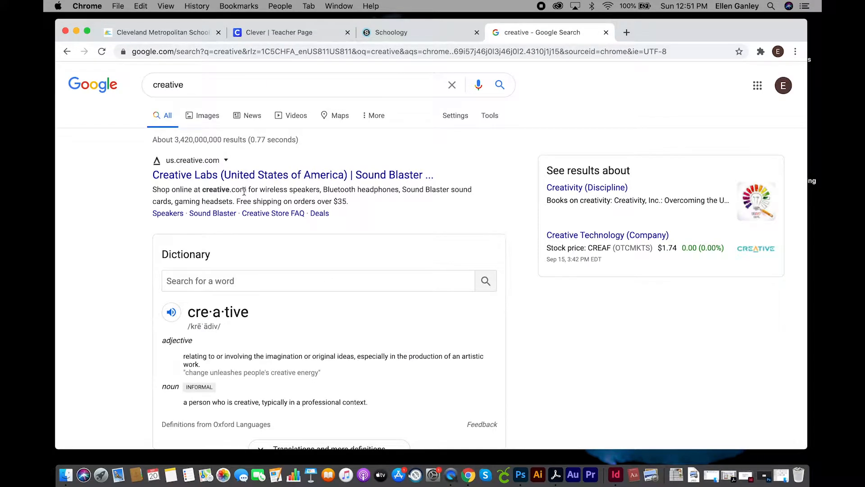
click(207, 119)
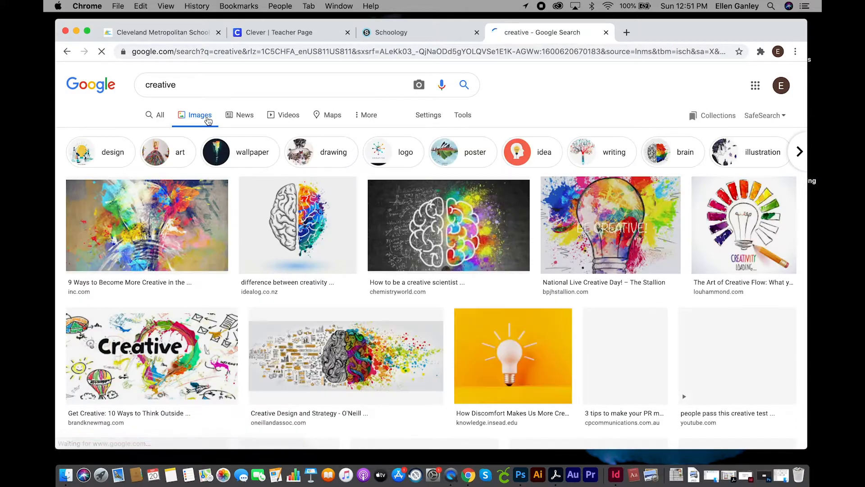
Preview the light bulb pictures, and save the half-coloured brain image from idealog.co.nz as PNG into the Desktop's Collage images folder
click(150, 245)
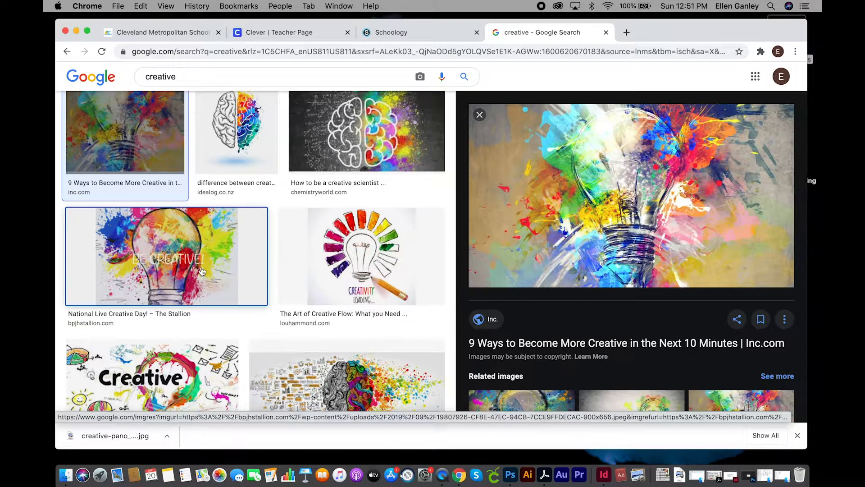
click(155, 257)
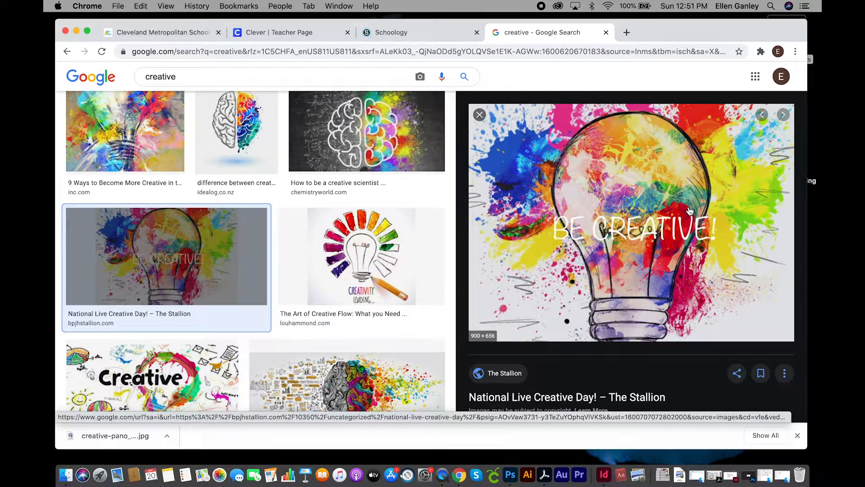
click(237, 135)
right_click(674, 247)
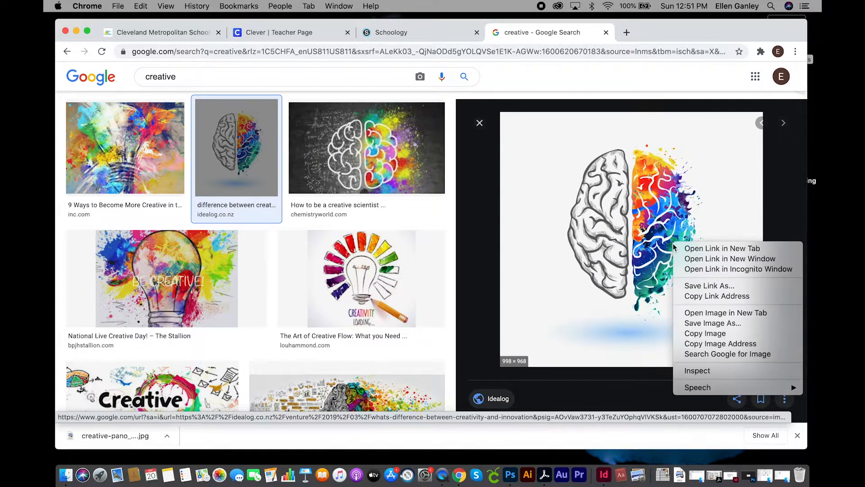
click(728, 323)
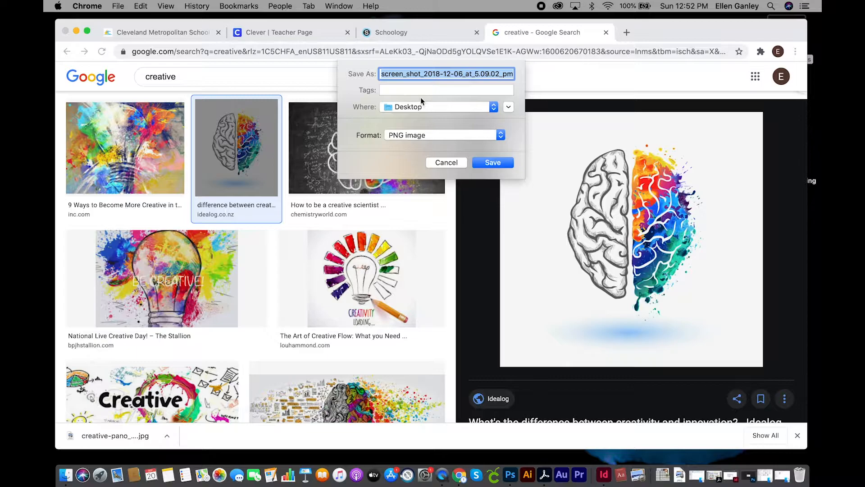
click(435, 112)
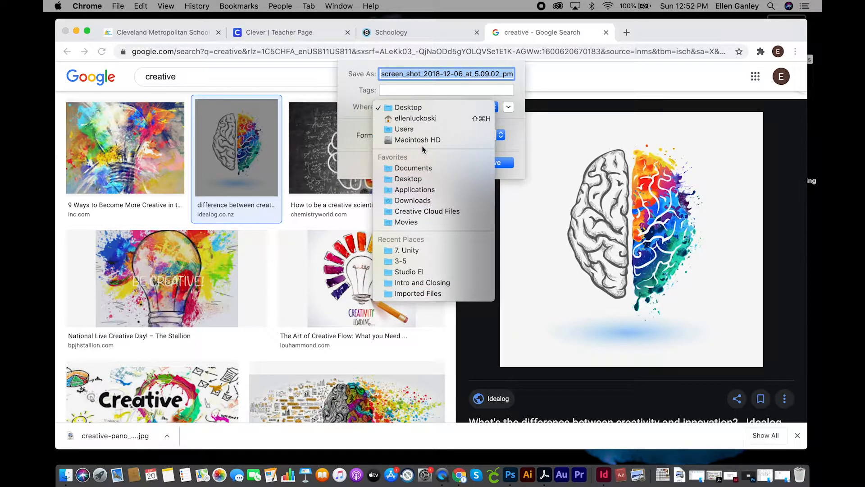
click(505, 162)
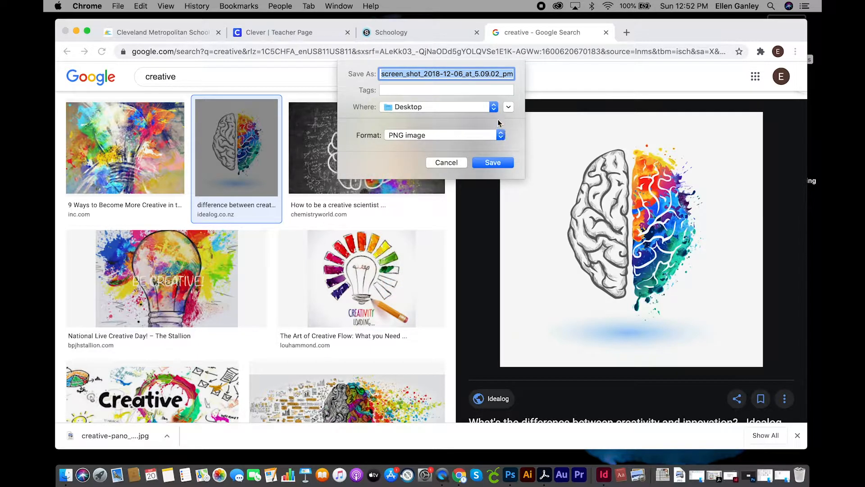
click(494, 107)
click(512, 111)
click(508, 108)
click(329, 129)
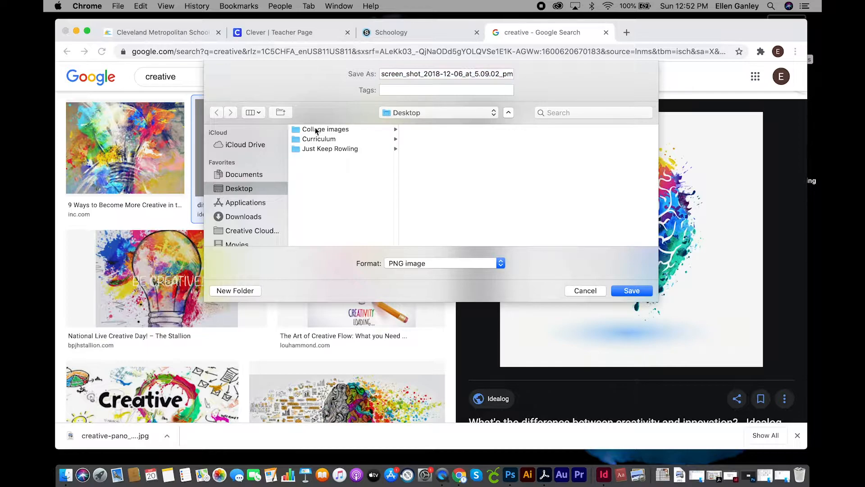
click(632, 290)
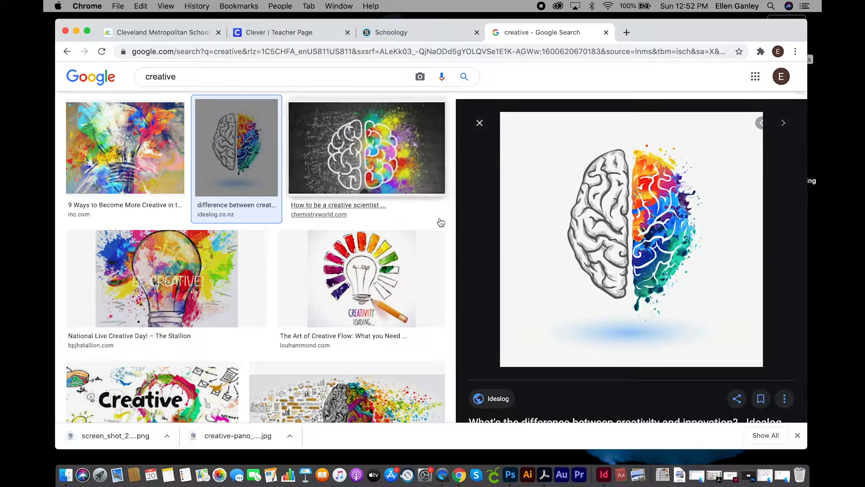
Save the wide paint-splatter brain image from oneillandassoc.com as shutterstock_671483350 in the Collage images folder
click(479, 123)
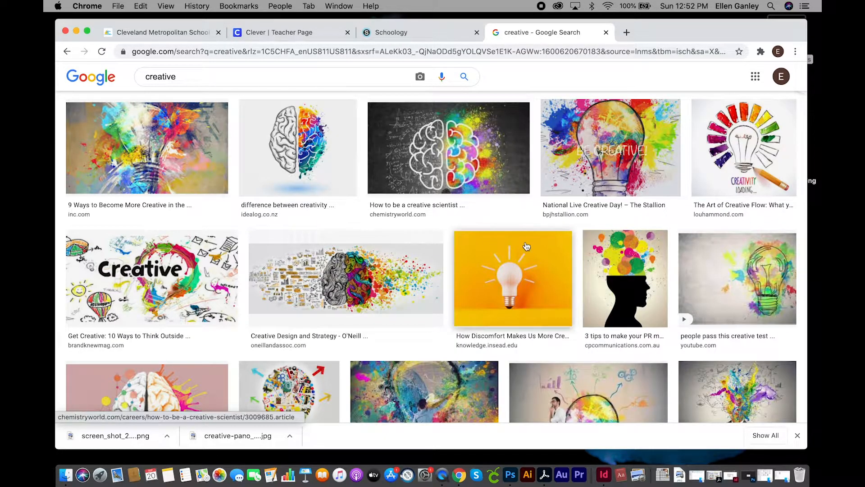
click(355, 286)
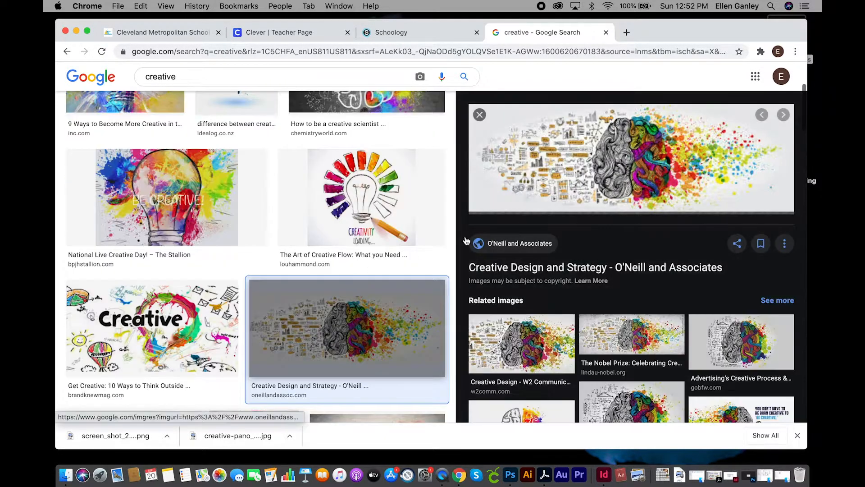
right_click(613, 160)
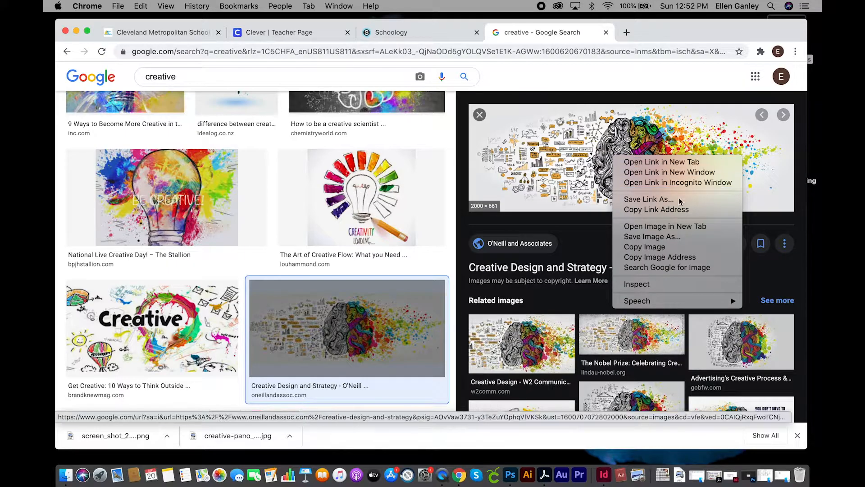
click(671, 241)
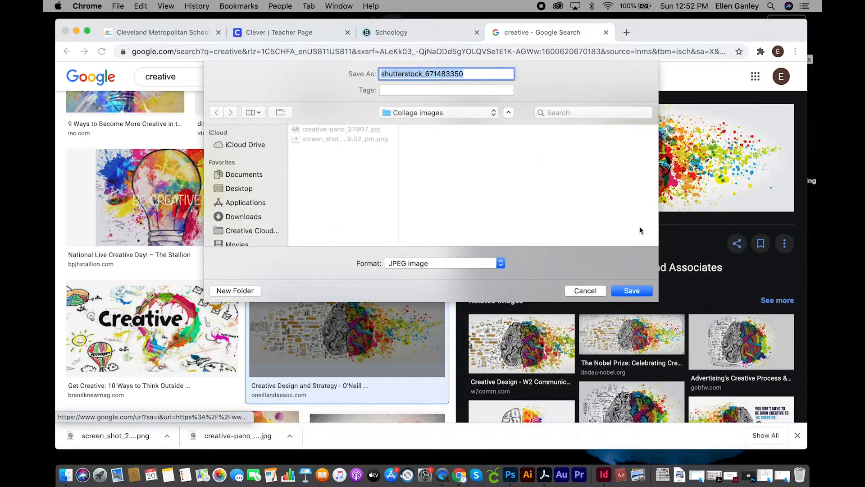
click(633, 290)
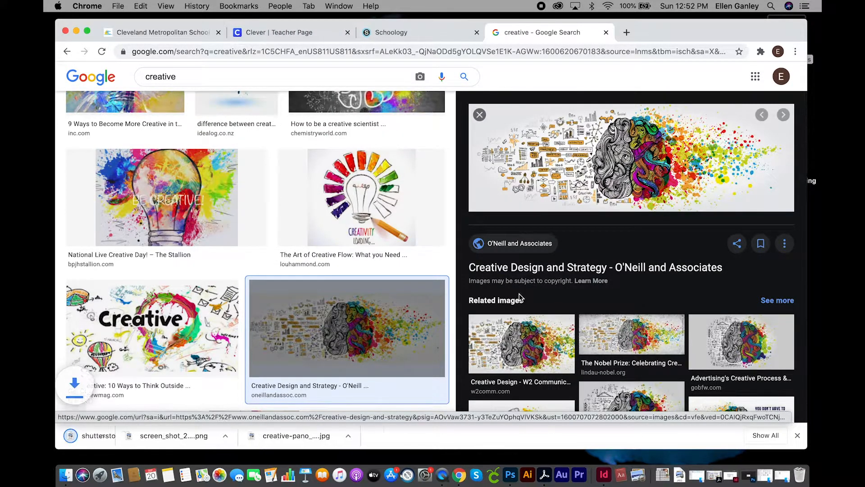
Save the black head silhouette with coloured circles from cpcommunications.com.au as a JPEG named download in Collage images
scroll(275, 216, down, 5)
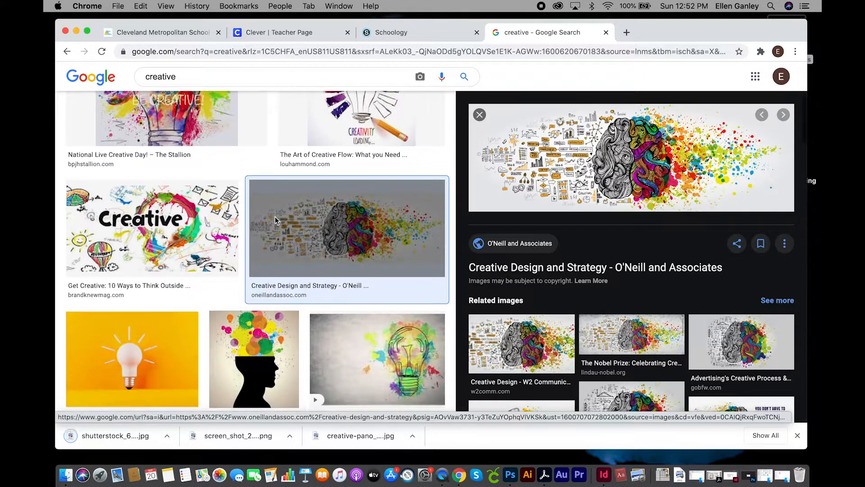
click(276, 221)
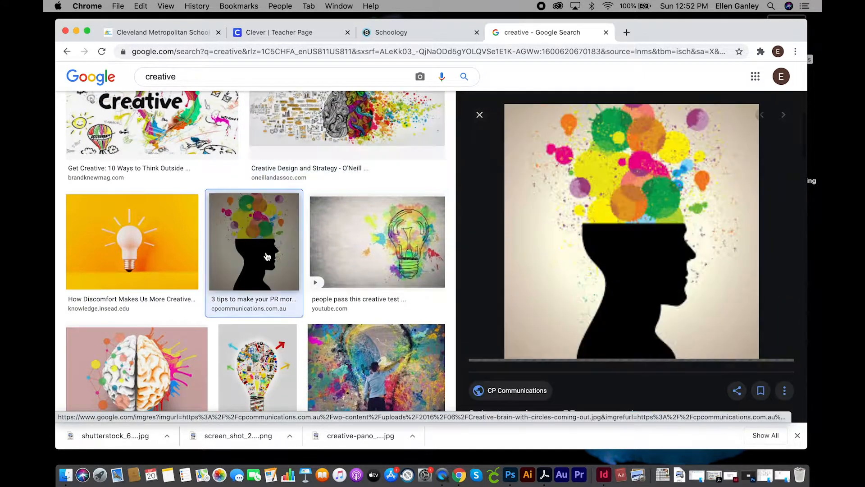
right_click(624, 183)
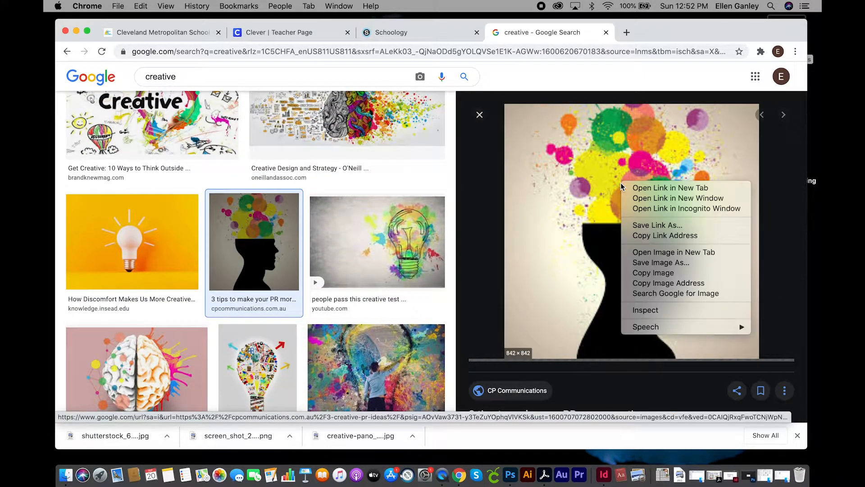
click(690, 263)
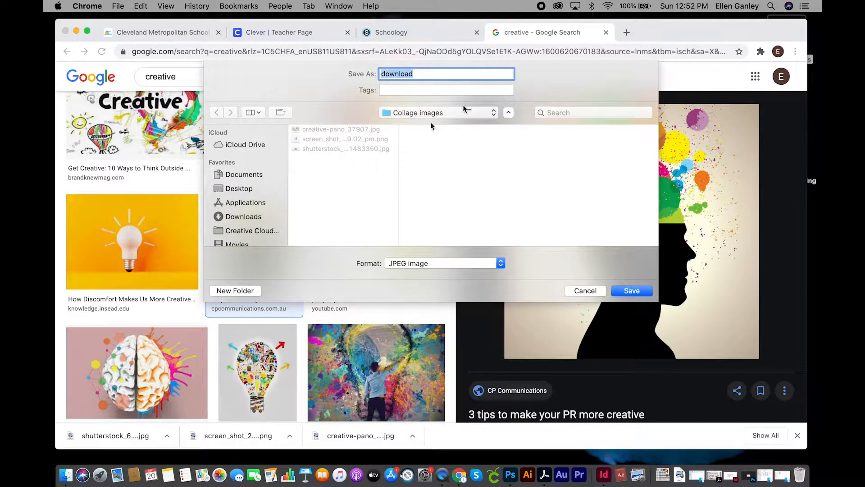
click(633, 292)
Save the head silhouette with butterflies and birds for hair from youthincmag.com to the collage pictures
scroll(320, 243, down, 3)
scroll(320, 243, down, 1)
scroll(320, 244, down, 4)
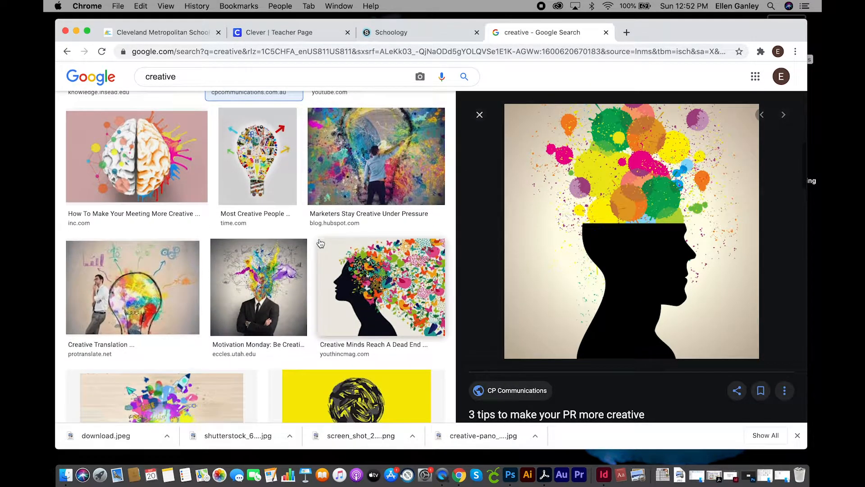
click(385, 306)
right_click(624, 202)
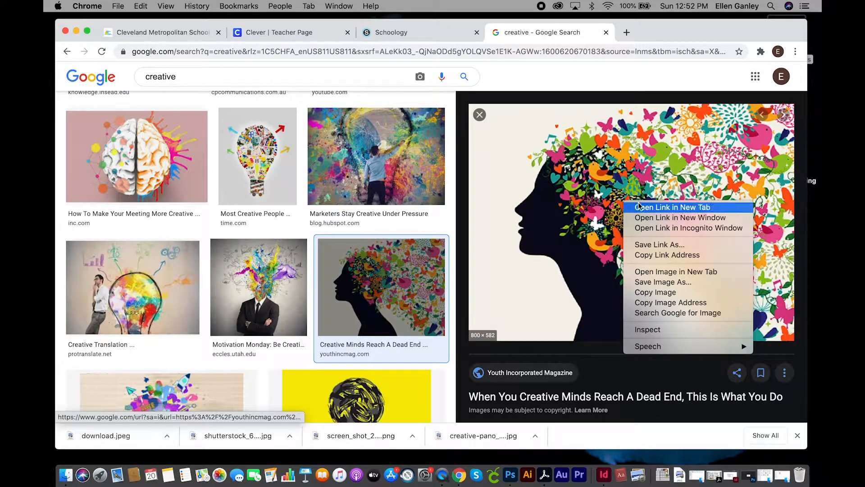
click(685, 283)
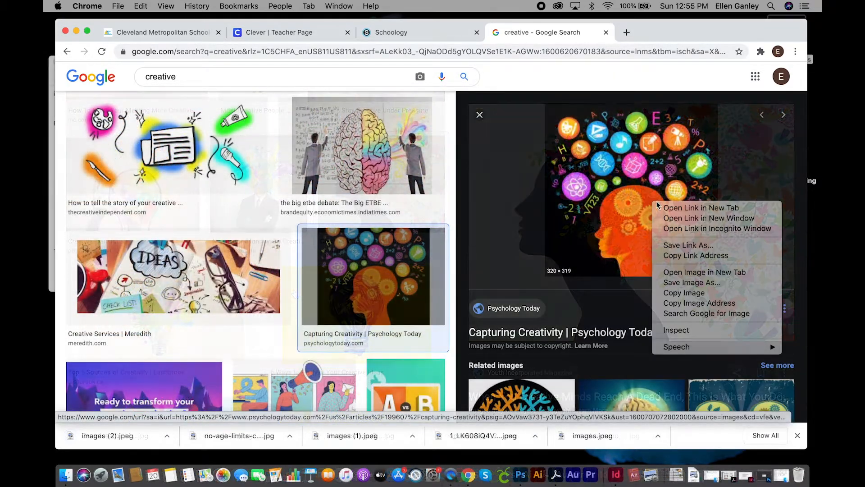
click(717, 282)
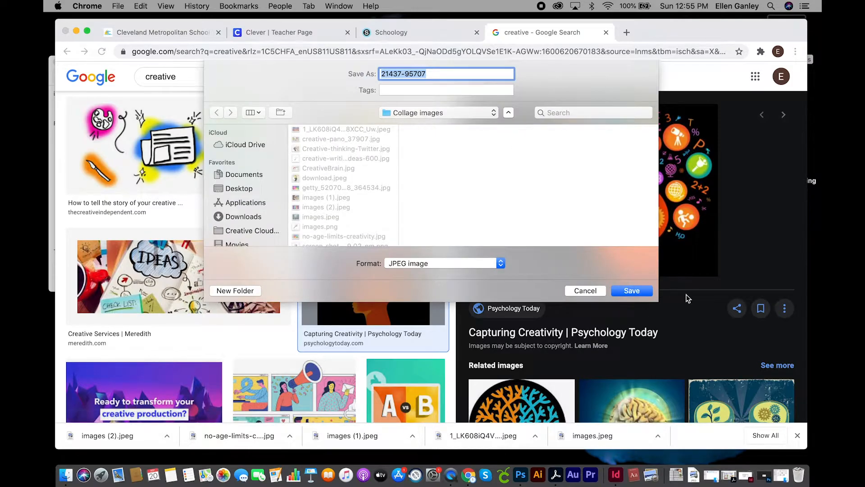
click(649, 293)
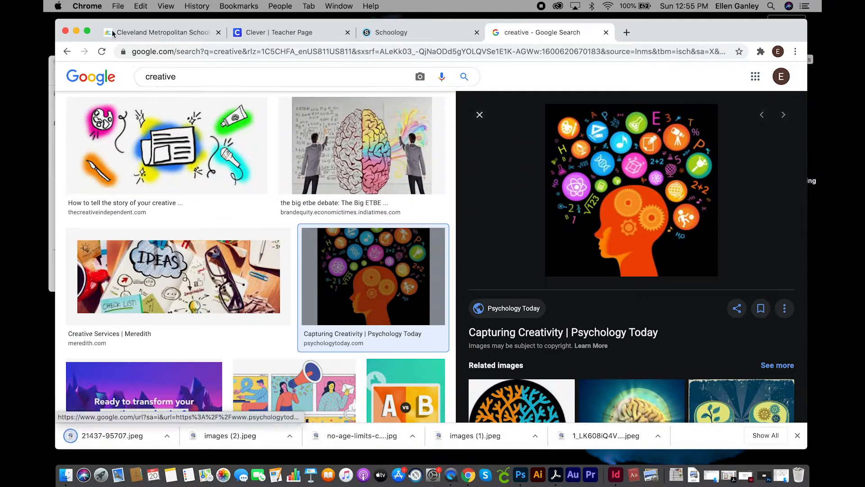
click(76, 31)
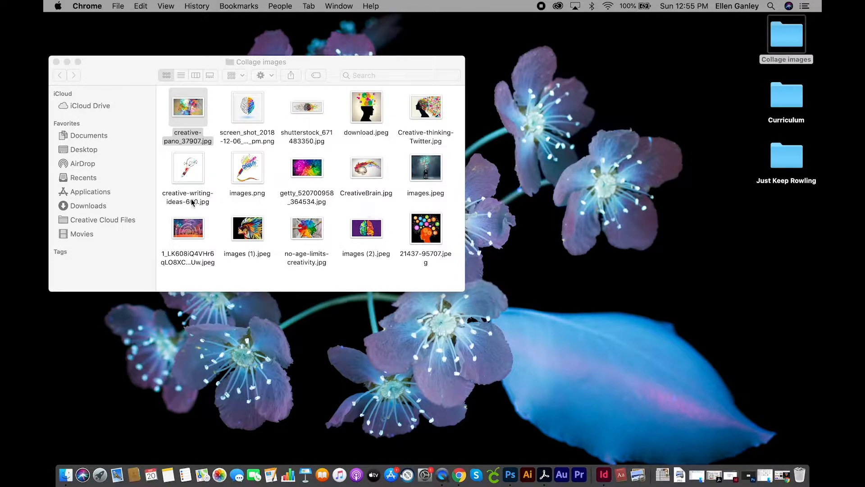
click(56, 62)
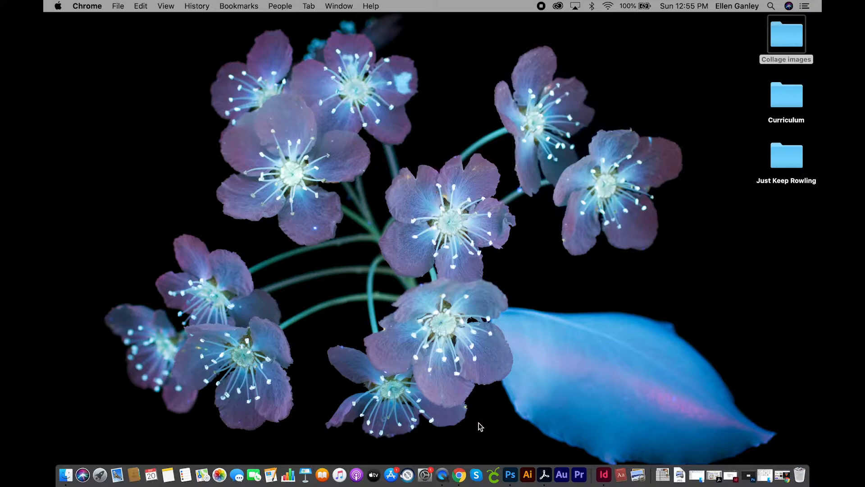
Return to Chrome, close the image search, and open the Photo Collage link from the Digital Collage - Unity assignment
click(459, 475)
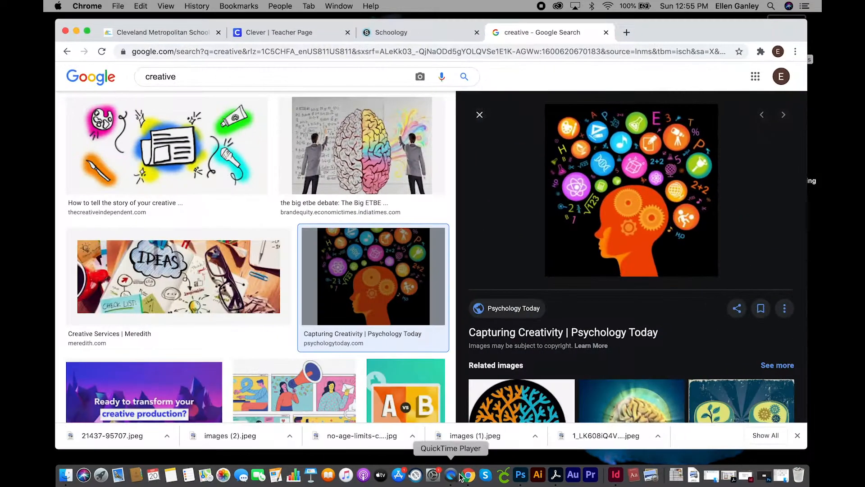
click(606, 33)
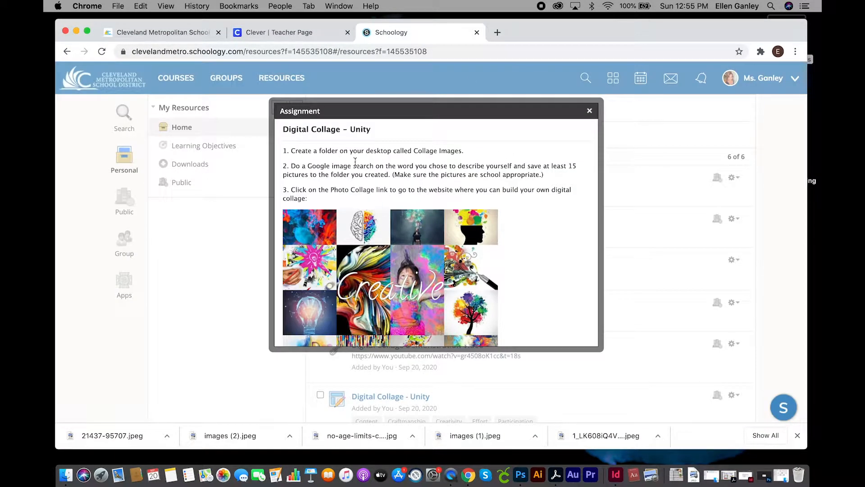
scroll(405, 197, down, 5)
scroll(406, 197, up, 3)
scroll(406, 197, down, 5)
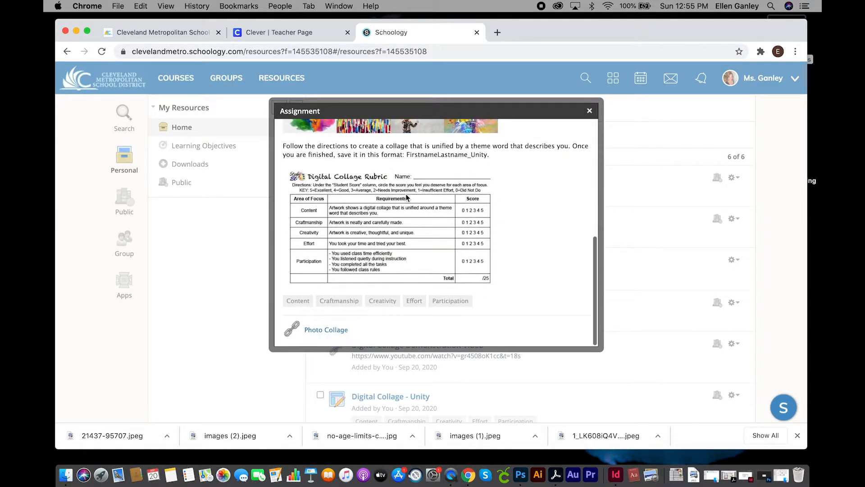
click(317, 332)
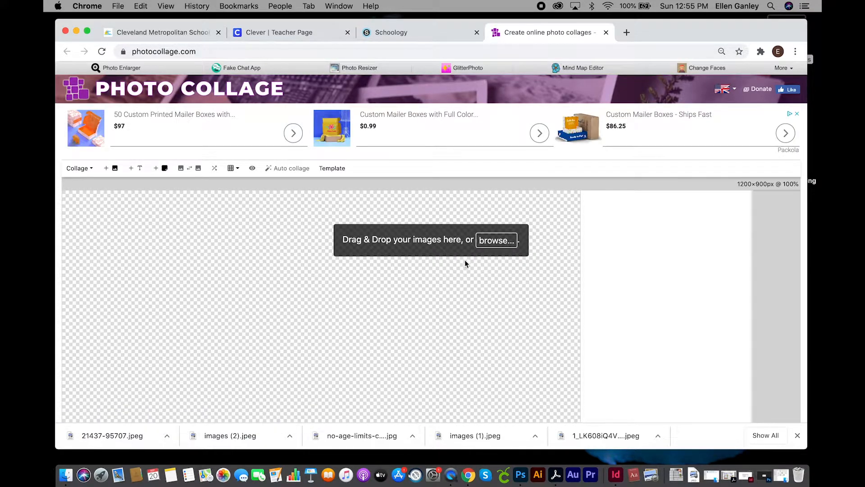
Add all the pictures from the Desktop's Collage images folder to the collage canvas
click(496, 241)
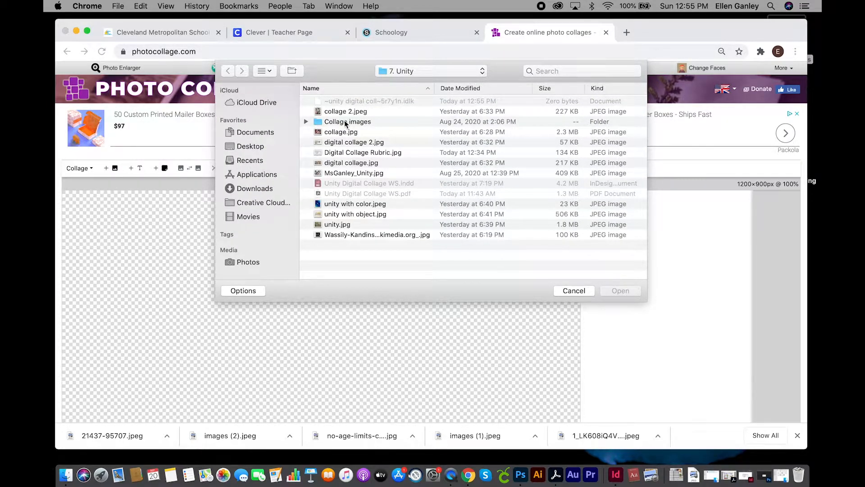
click(252, 146)
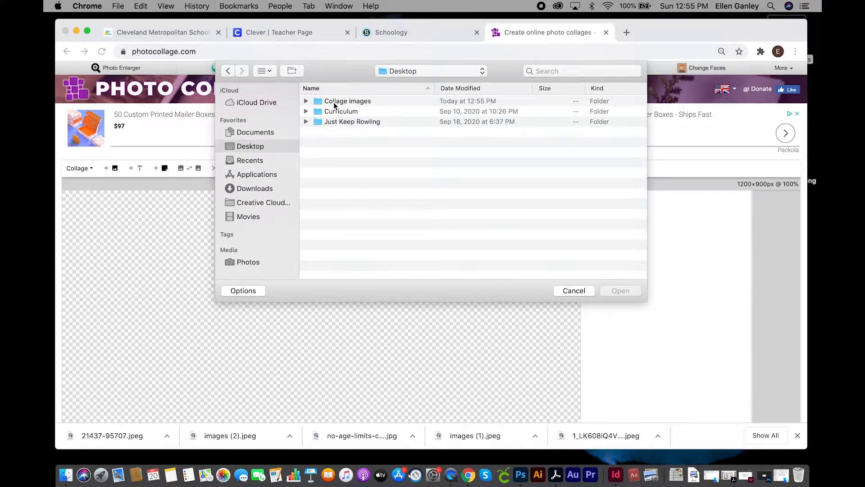
double_click(335, 101)
drag(355, 264, 350, 94)
click(620, 291)
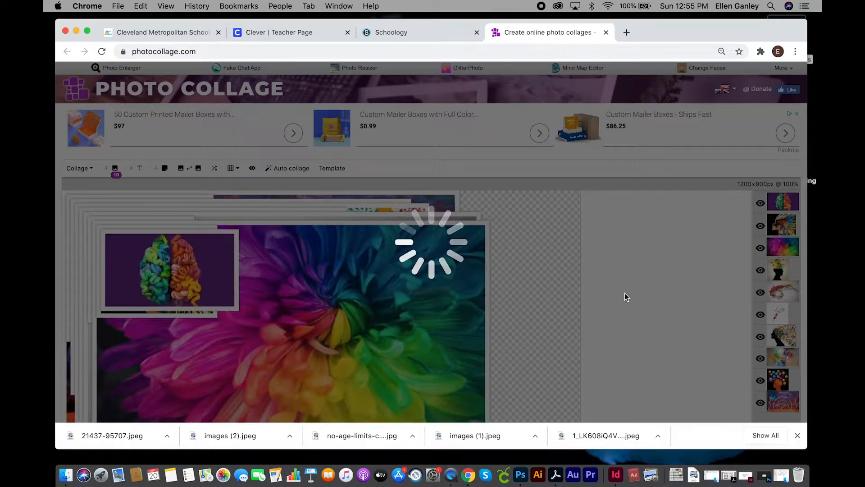
scroll(465, 296, down, 3)
scroll(465, 297, down, 1)
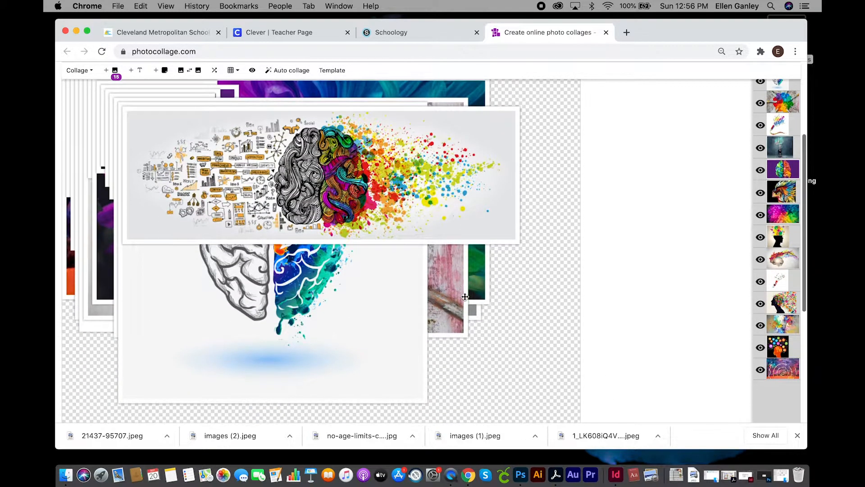
scroll(464, 295, up, 2)
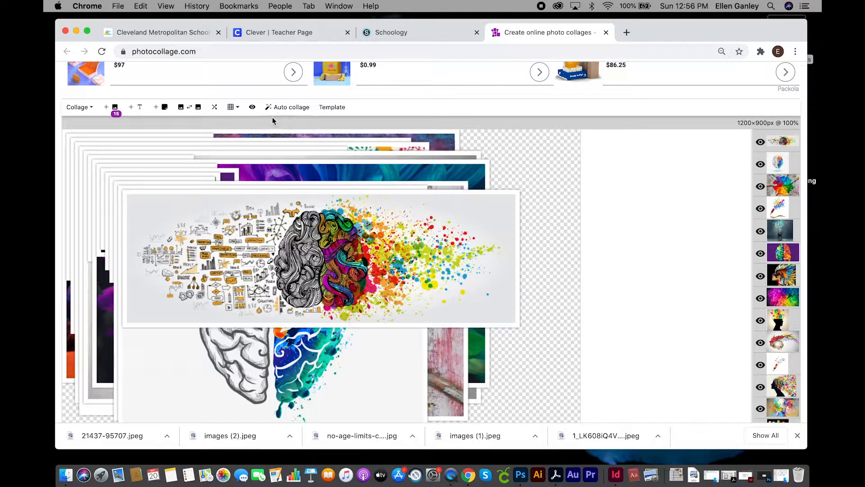
Arrange all the pictures in an even grid with Auto collage and review the layout
click(235, 108)
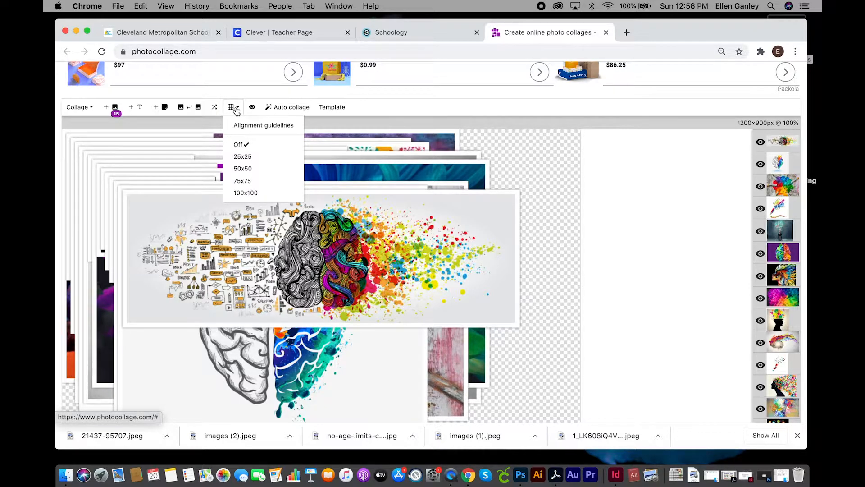
click(274, 127)
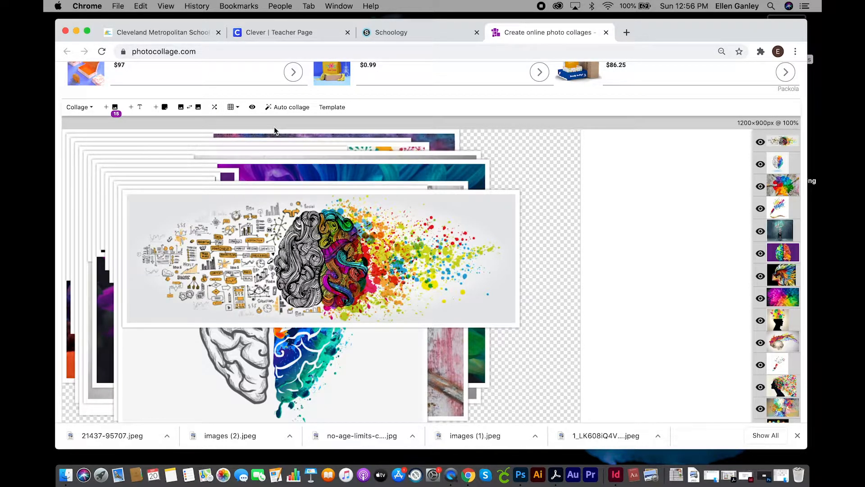
click(292, 108)
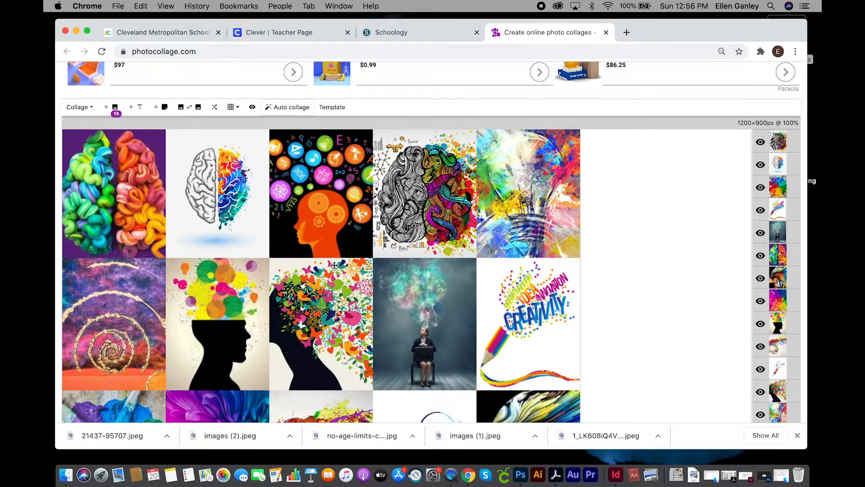
scroll(334, 265, down, 5)
scroll(334, 266, up, 8)
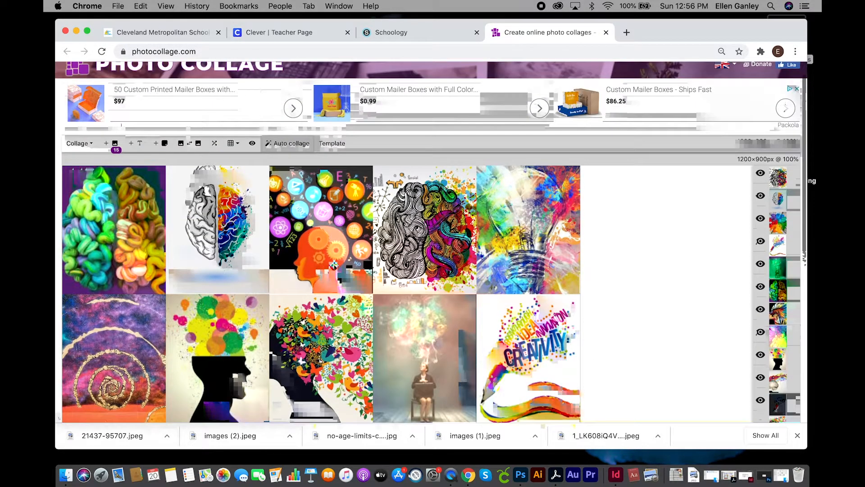
scroll(335, 265, down, 3)
scroll(335, 265, up, 1)
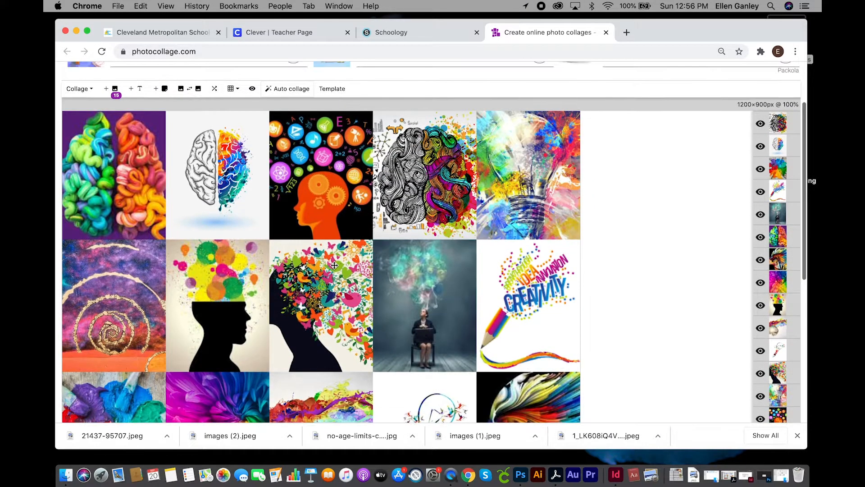
scroll(356, 151, up, 2)
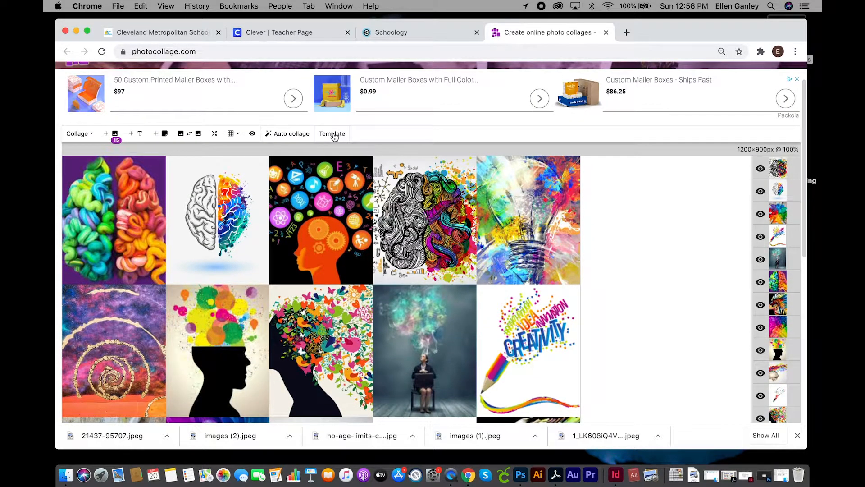
Apply the 15-image instant-photo template to the collage and review the result
click(333, 134)
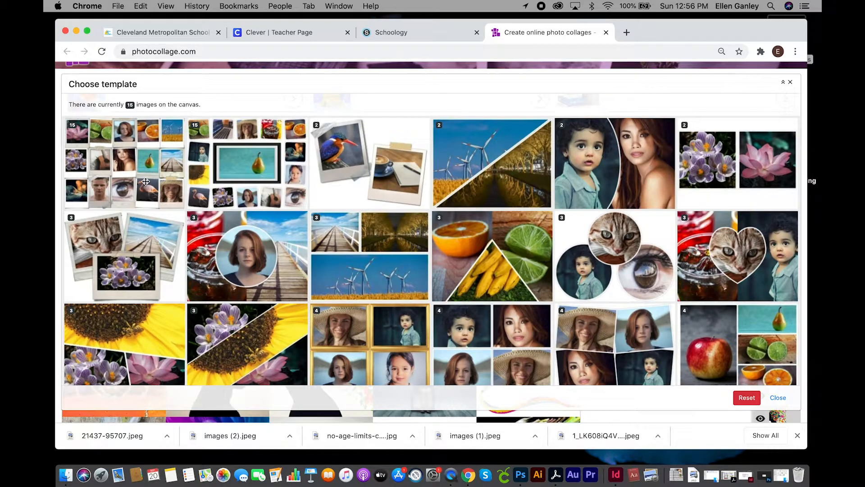
click(145, 181)
scroll(298, 251, down, 8)
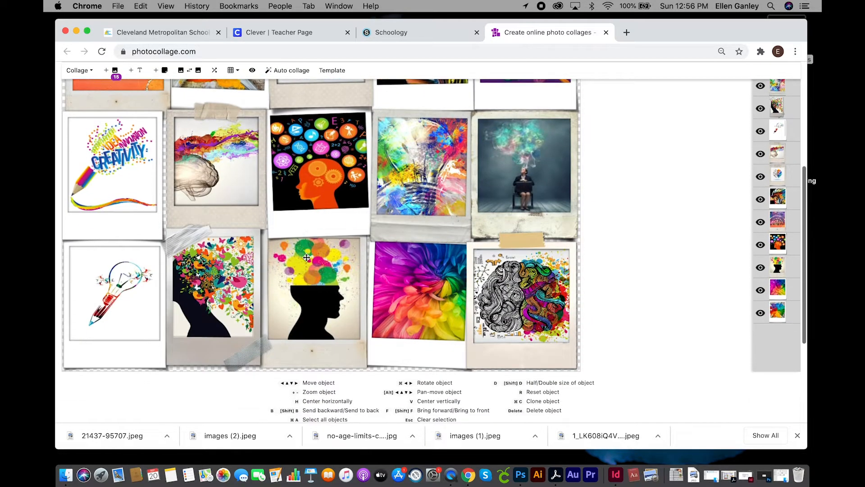
scroll(306, 257, up, 3)
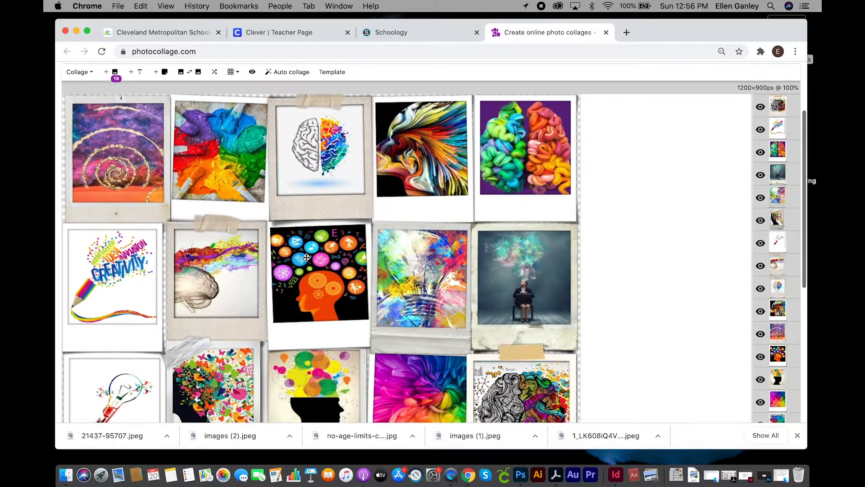
scroll(308, 81, down, 2)
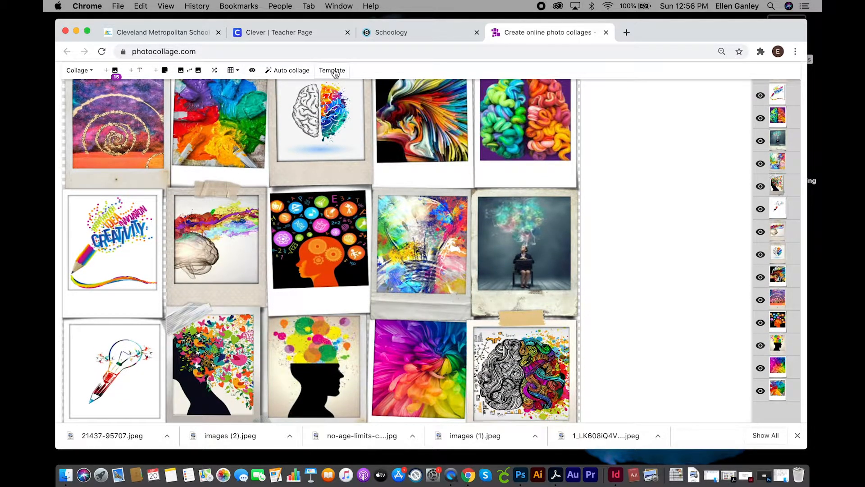
Apply the 6-image template with four stacked, slightly tilted photos between two tall ones
click(333, 71)
scroll(395, 226, down, 5)
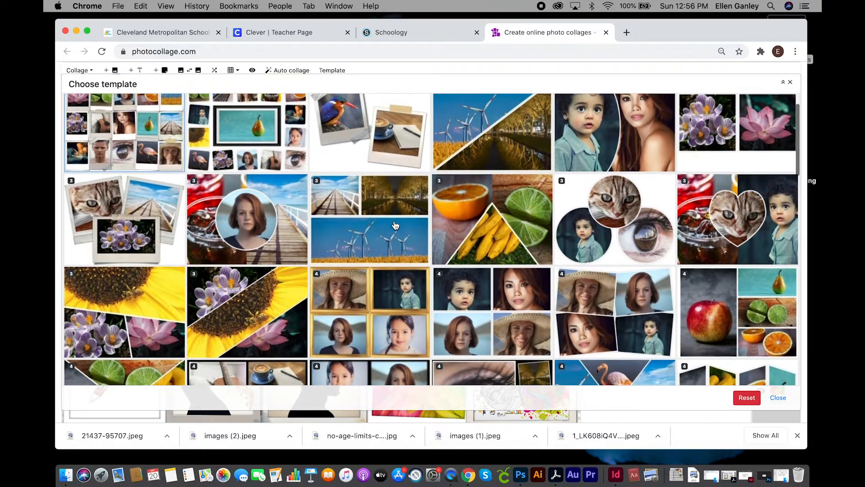
scroll(395, 225, down, 9)
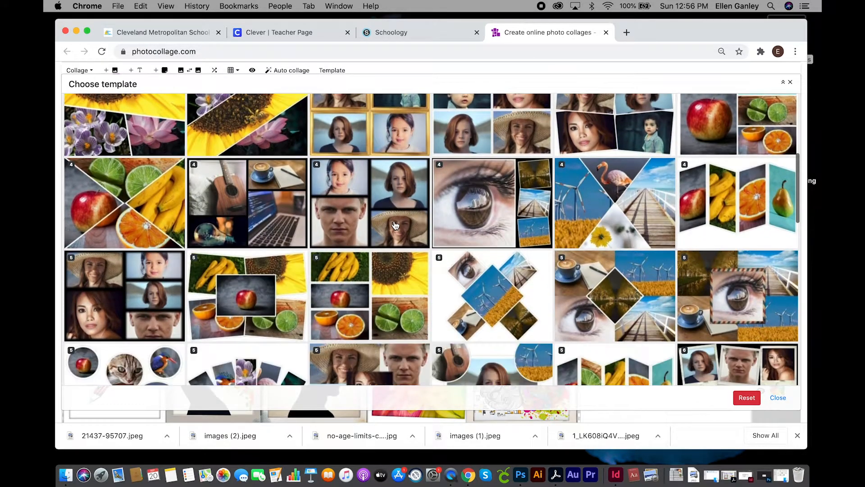
scroll(395, 225, down, 6)
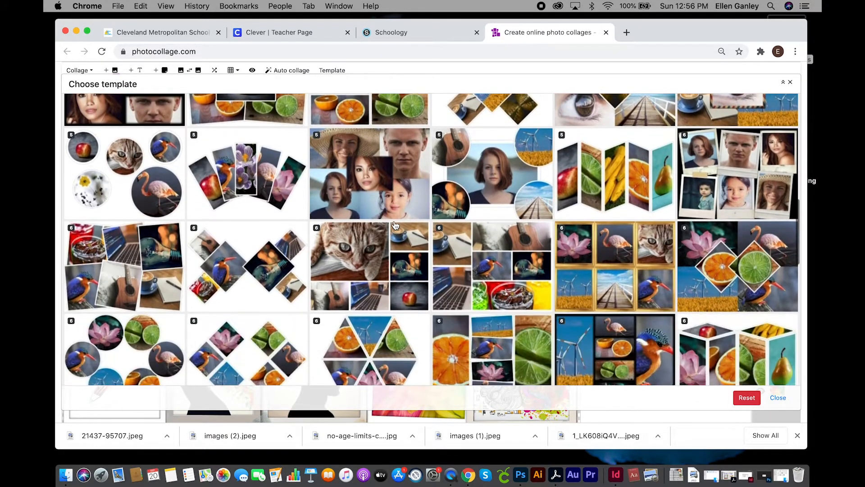
scroll(395, 225, down, 2)
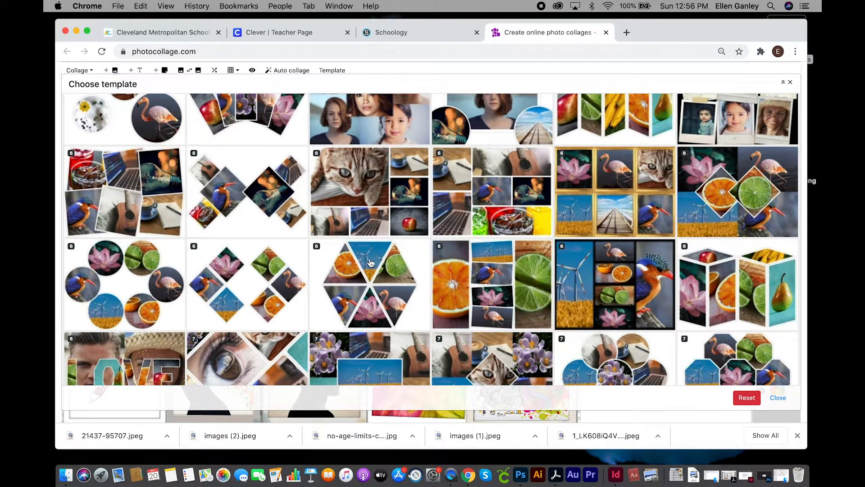
click(471, 285)
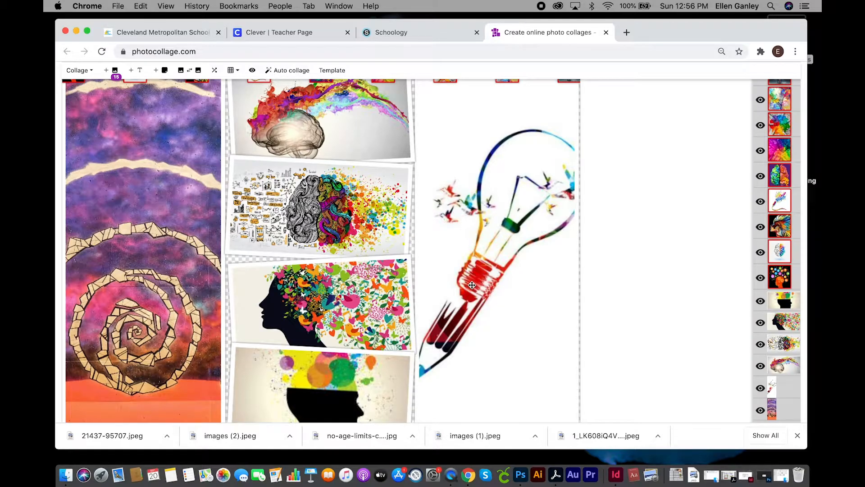
scroll(472, 285, up, 2)
scroll(472, 285, down, 1)
scroll(472, 285, up, 1)
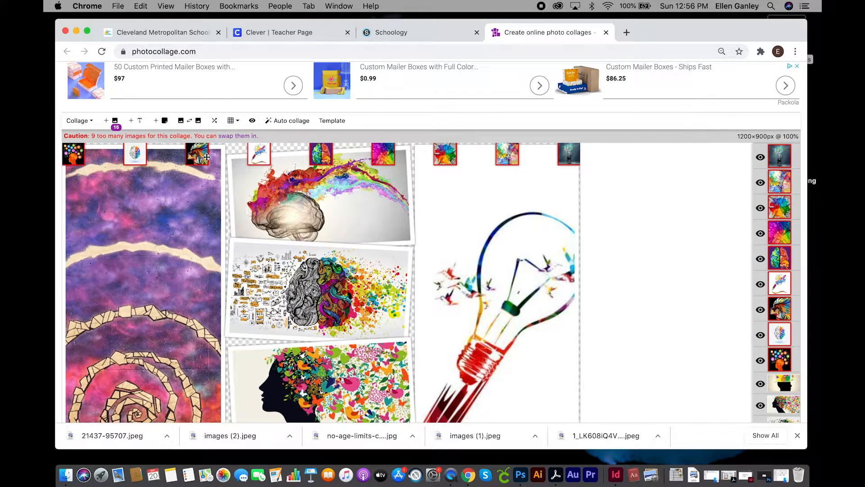
Enlarge the extra picture of the multicoloured feathered face and place it over the edge between the spiral mosaic and the stacked photos
drag(207, 157, 217, 199)
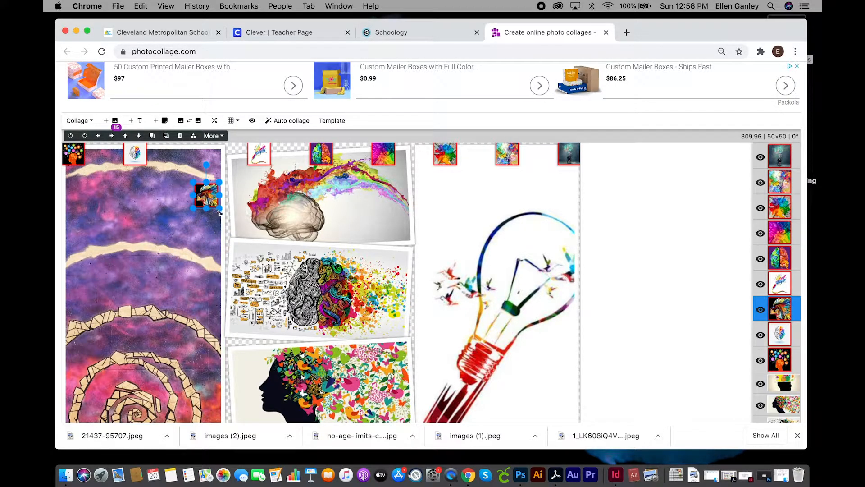
drag(237, 231, 272, 271)
drag(239, 207, 209, 213)
Enlarge the Creativity pencil picture to 184×184, place it between the stacked photos and the light bulb, and rotate it 17°
drag(266, 148, 460, 297)
drag(410, 250, 418, 211)
scroll(418, 213, down, 2)
scroll(418, 213, down, 1)
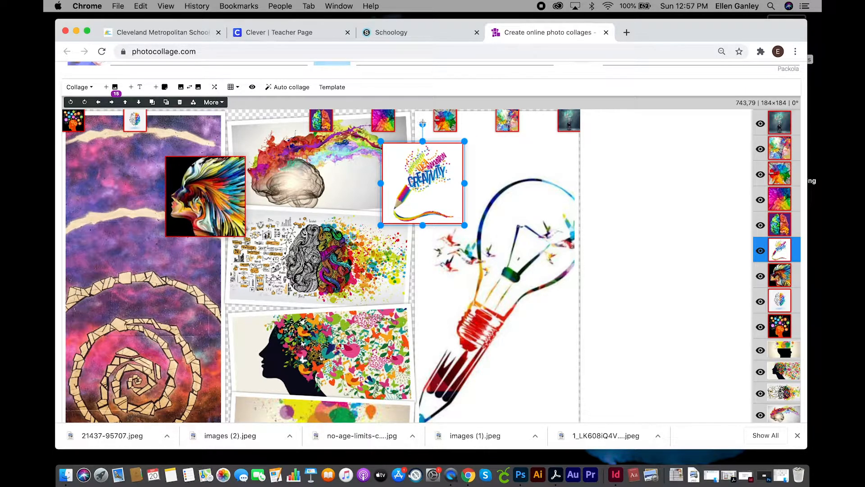
drag(423, 124, 443, 119)
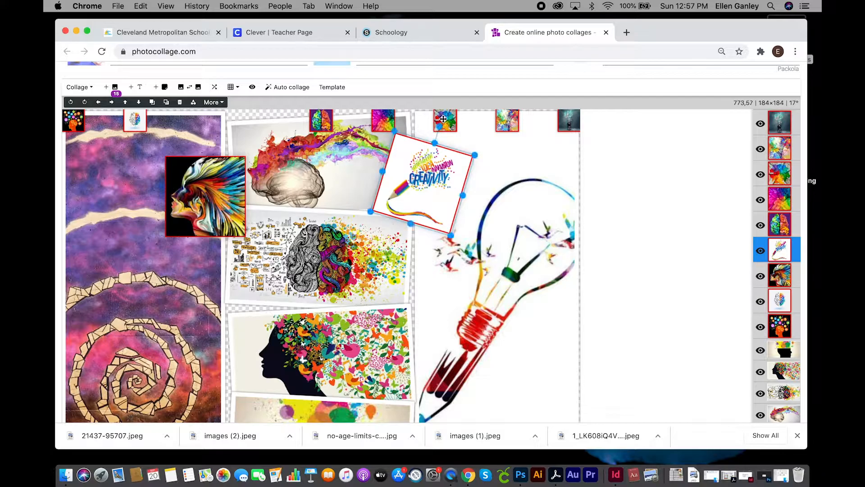
click(508, 185)
Place the yarn brain picture over the spiral mosaic's edge below the feathered face, rotate it to 348° and enlarge it to 132×132
scroll(142, 197, up, 2)
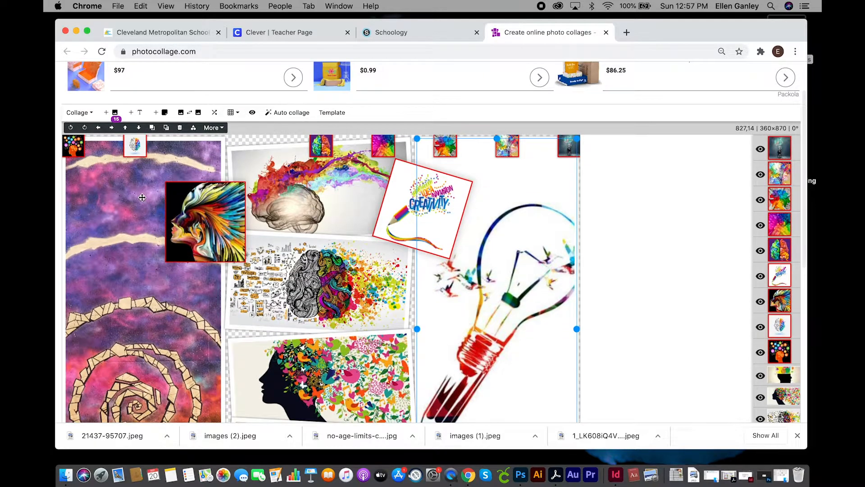
scroll(136, 155, down, 3)
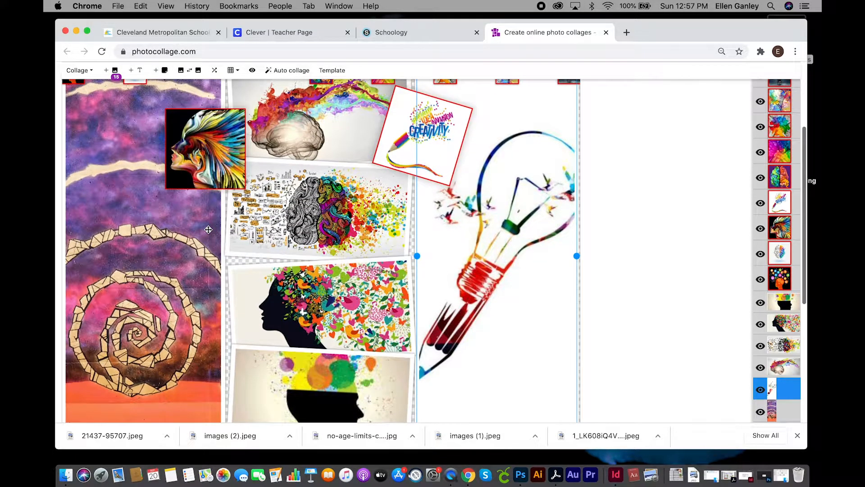
scroll(238, 279, up, 4)
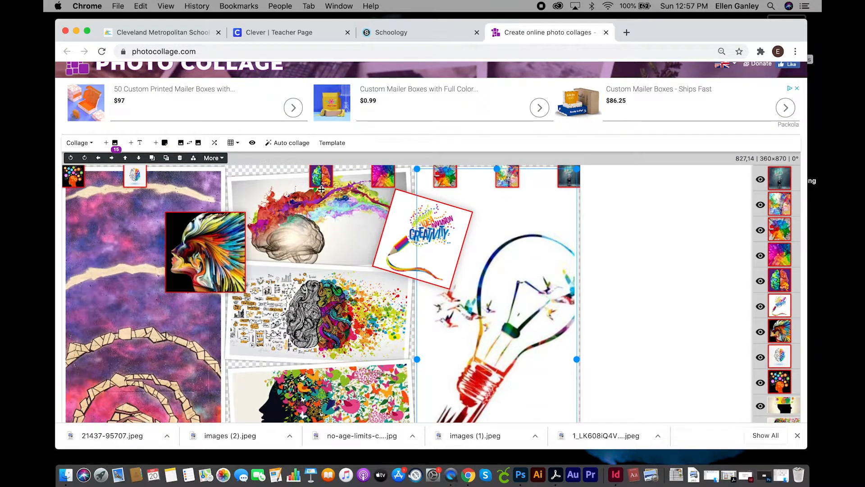
click(321, 183)
drag(321, 179, 215, 356)
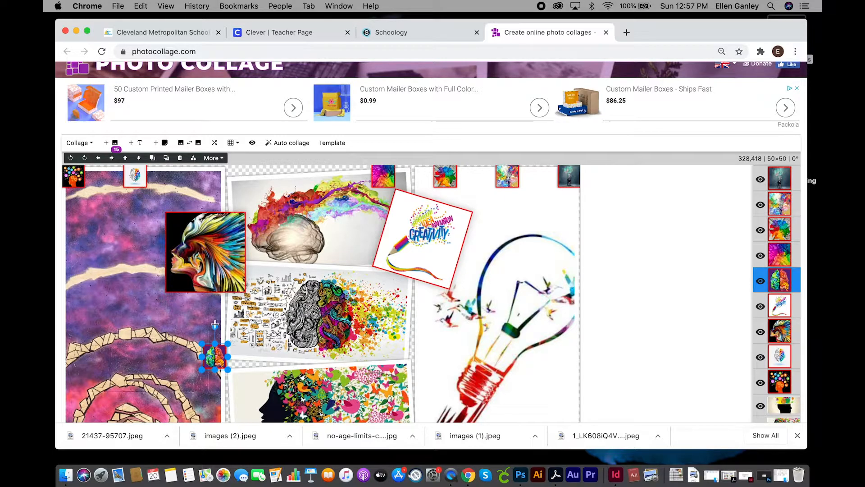
drag(207, 325, 200, 325)
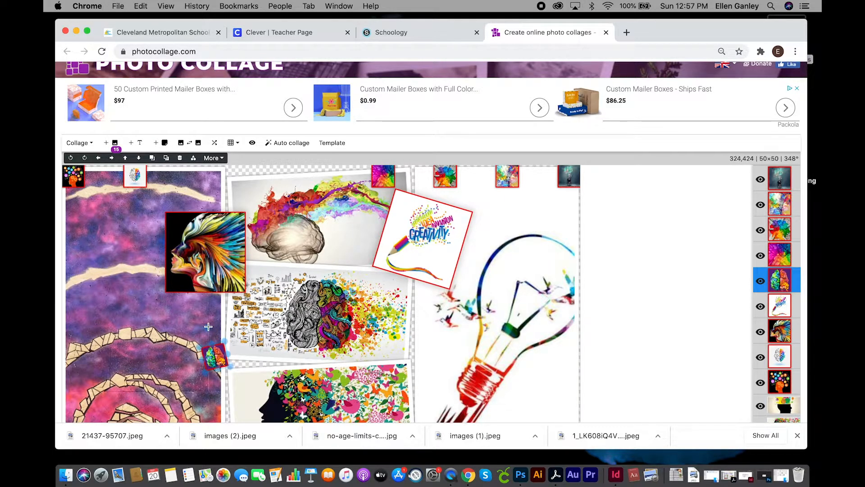
drag(260, 388, 286, 406)
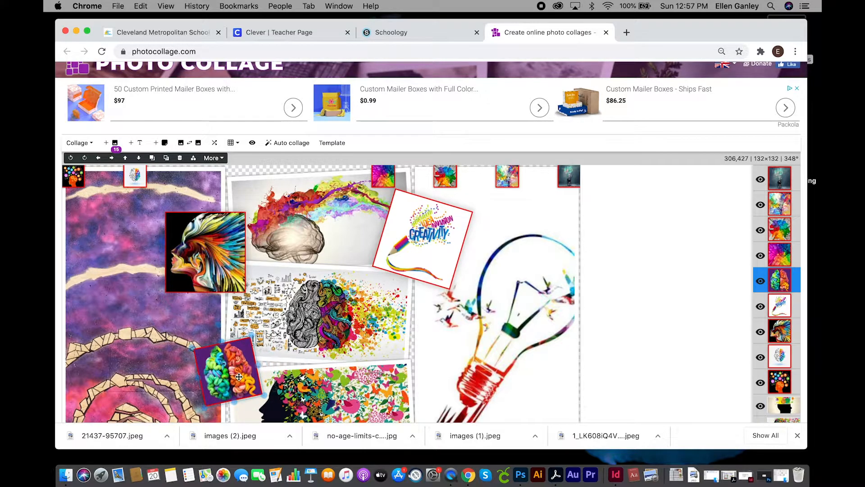
scroll(446, 299, down, 2)
scroll(446, 299, up, 2)
scroll(446, 298, down, 5)
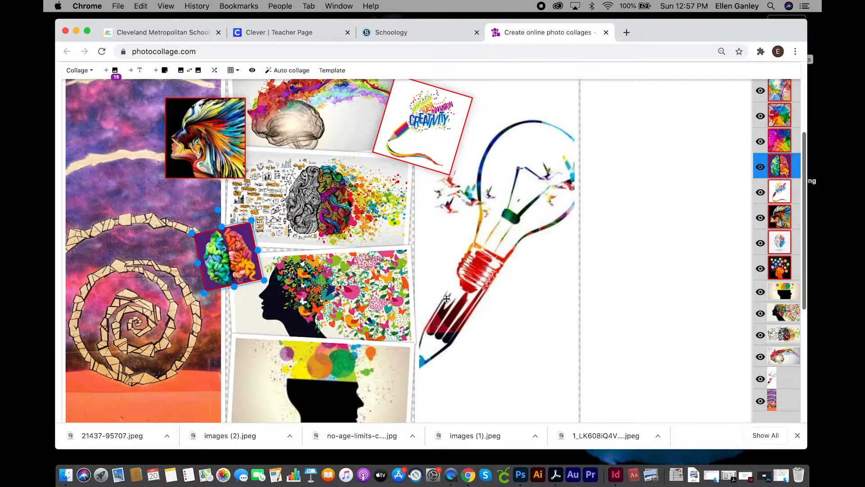
scroll(446, 299, down, 3)
scroll(446, 298, up, 6)
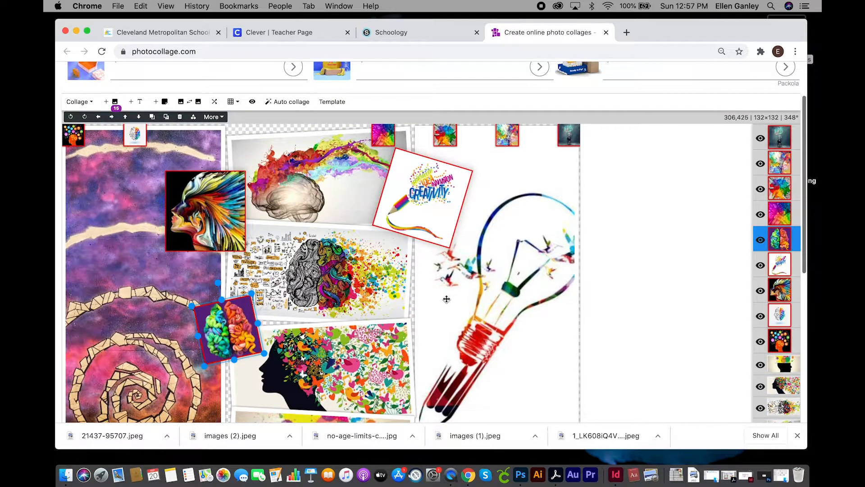
Apply the 11-image template with blurred black frames around one large centre photo
scroll(446, 299, up, 2)
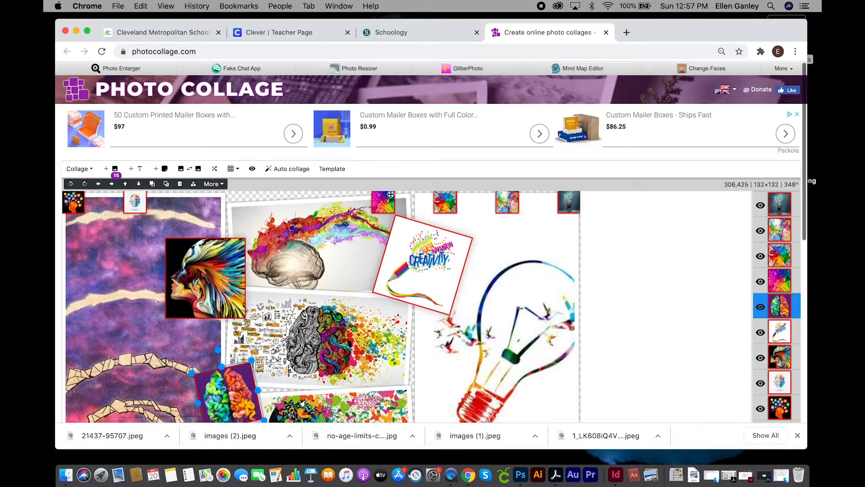
click(333, 167)
scroll(480, 265, down, 10)
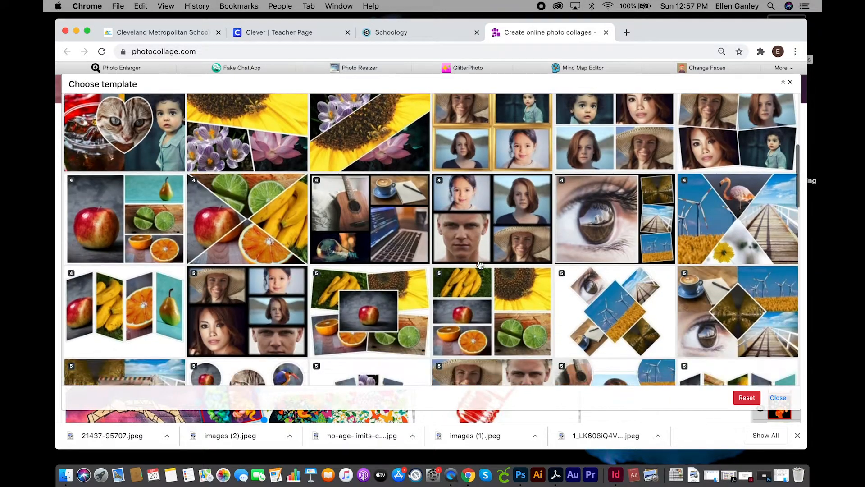
scroll(480, 265, down, 4)
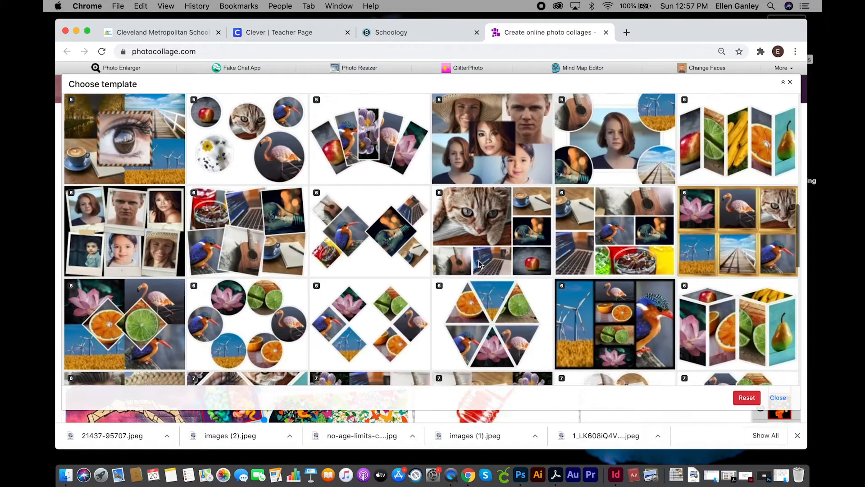
scroll(480, 265, down, 6)
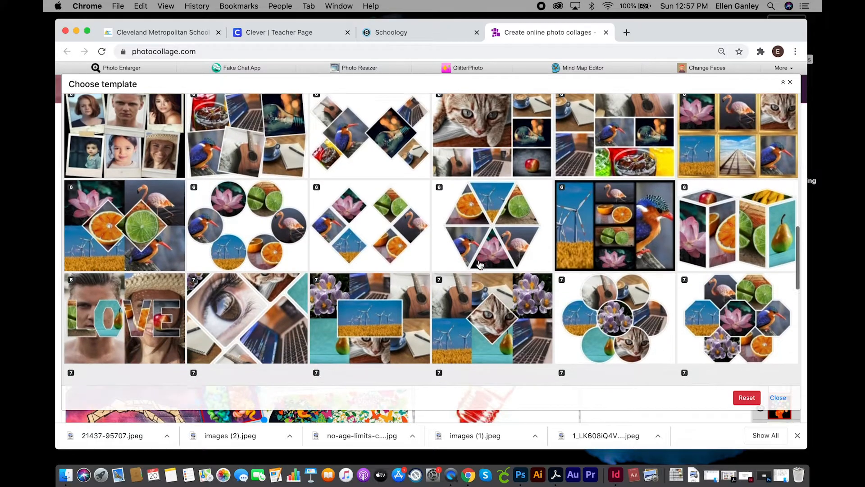
scroll(480, 265, down, 4)
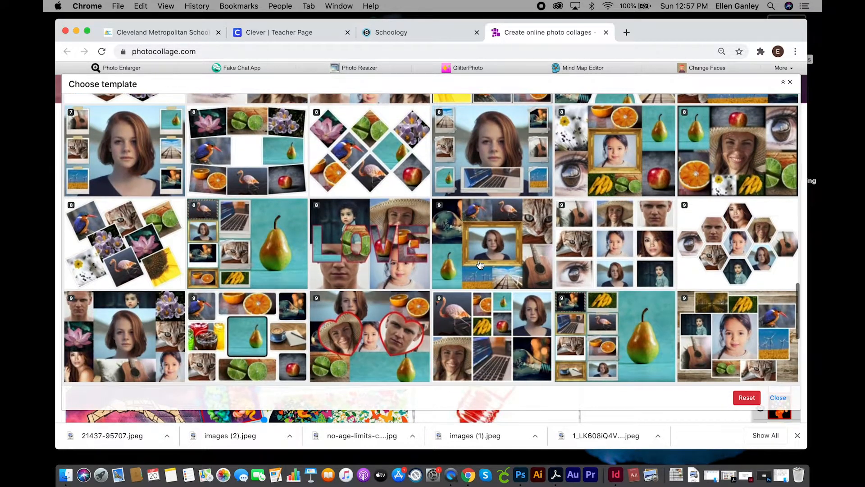
scroll(480, 265, down, 1)
scroll(480, 265, down, 2)
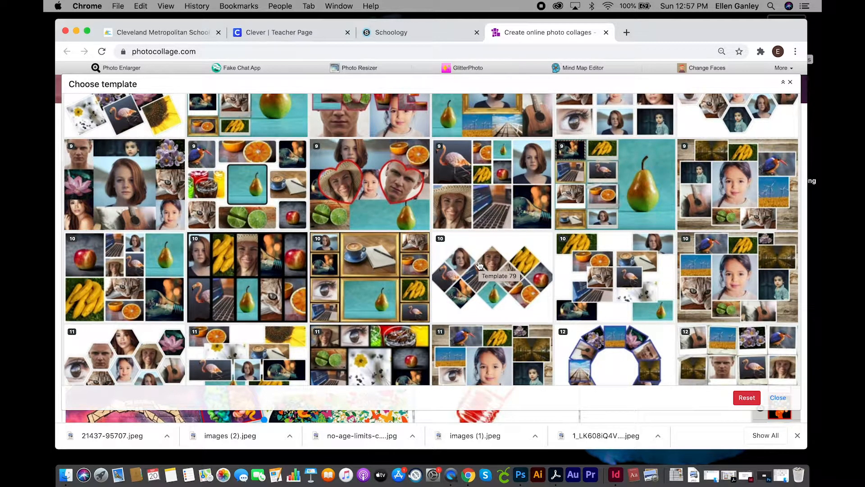
scroll(353, 279, down, 2)
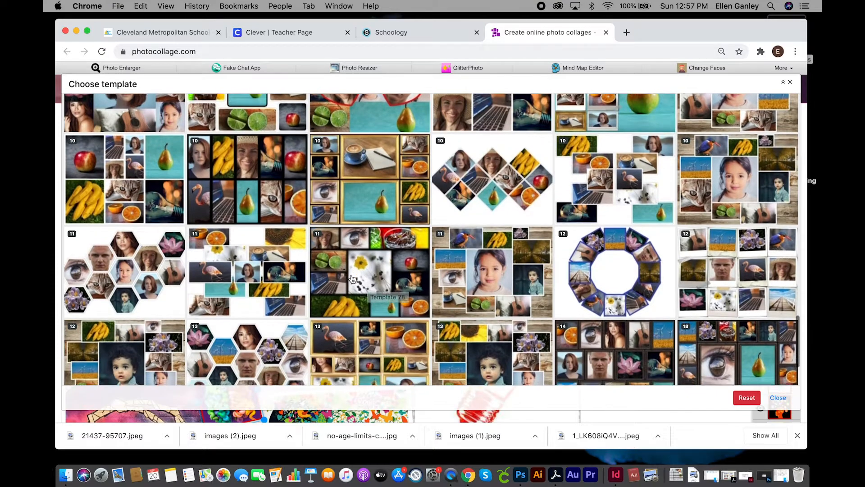
click(370, 266)
scroll(370, 266, down, 6)
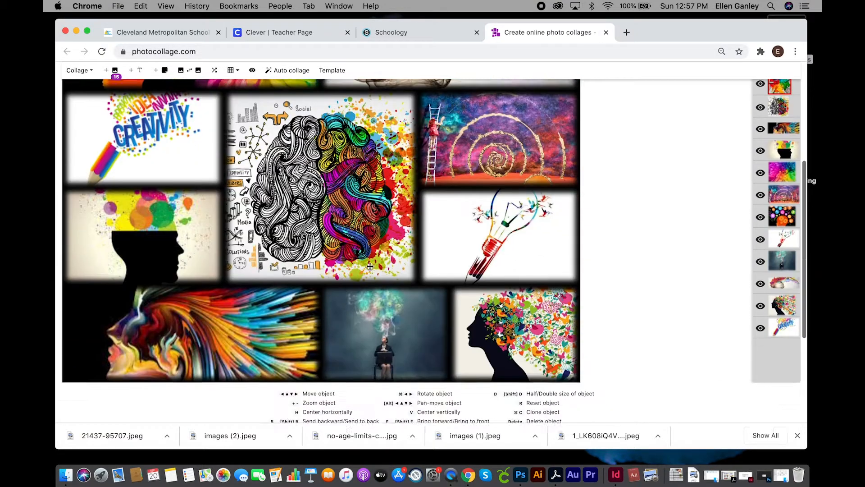
scroll(370, 266, up, 3)
scroll(370, 266, up, 3)
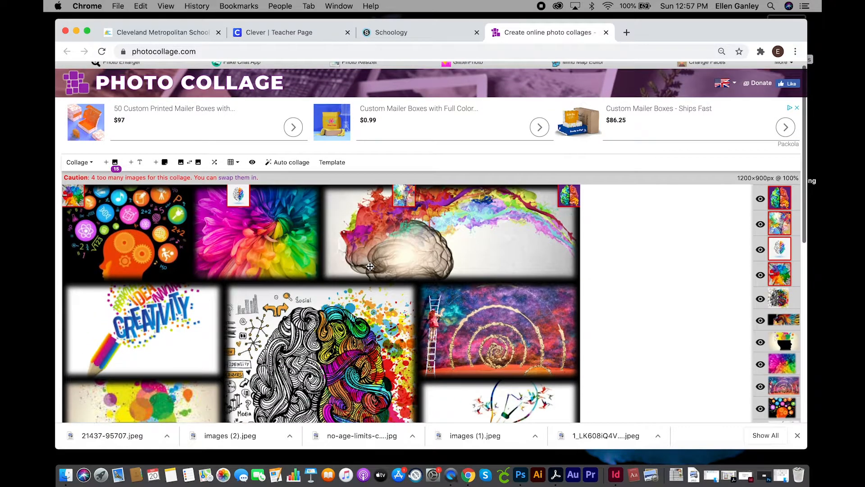
scroll(370, 266, down, 1)
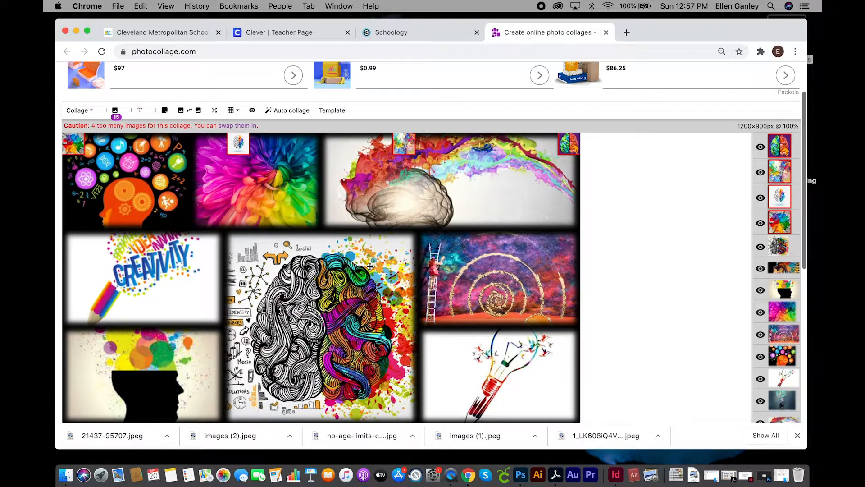
click(168, 275)
drag(168, 276, 167, 273)
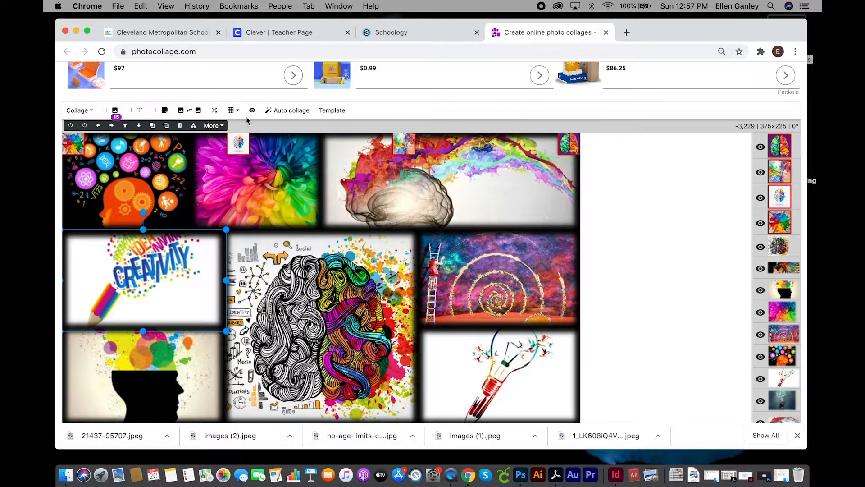
Generate an automatic collage of all the pictures and shift the half-coloured brain picture in its upper row slightly
click(284, 111)
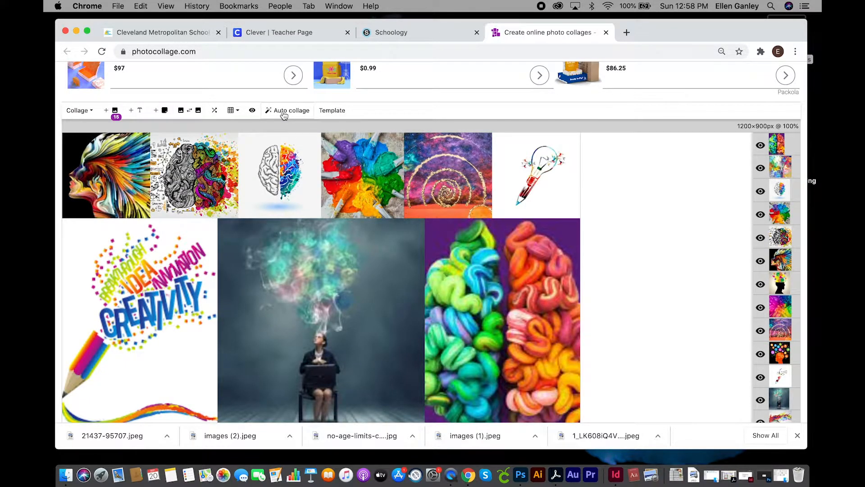
scroll(270, 251, down, 5)
scroll(272, 254, up, 4)
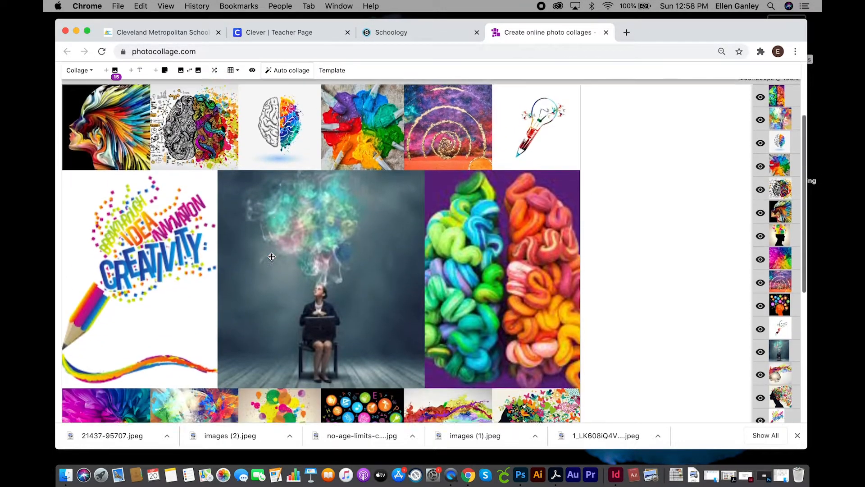
scroll(272, 256, up, 1)
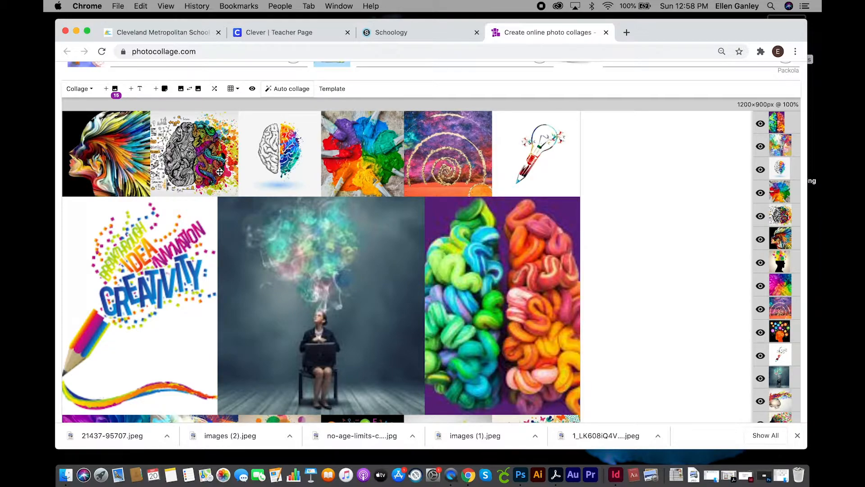
mouse_move(292, 169)
mouse_down()
mouse_move(218, 171)
mouse_move(218, 203)
mouse_move(317, 172)
mouse_move(287, 186)
mouse_up()
scroll(284, 319, down, 5)
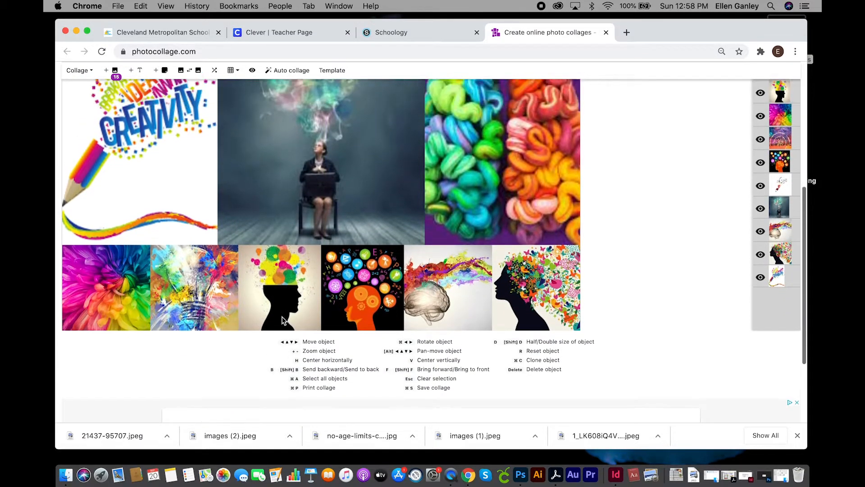
scroll(284, 318, up, 5)
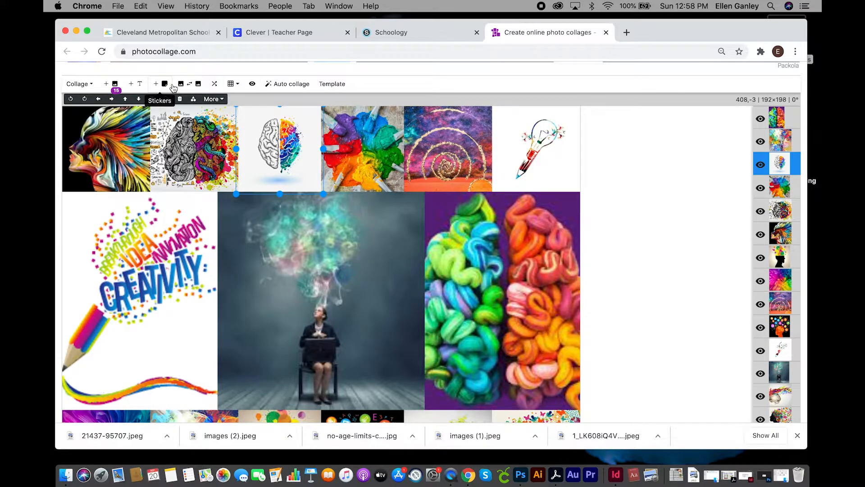
Regenerate the automatic collage until the painted light bulb, yarn brain and feathered face fill a large middle row
click(292, 83)
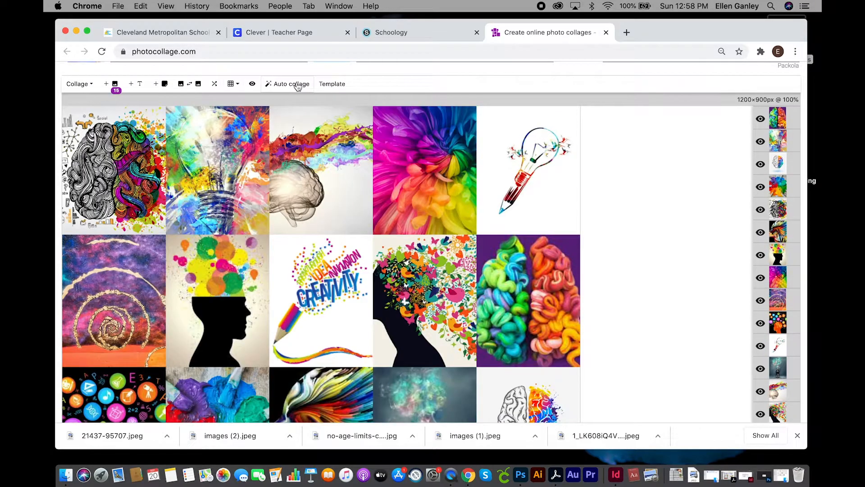
click(296, 85)
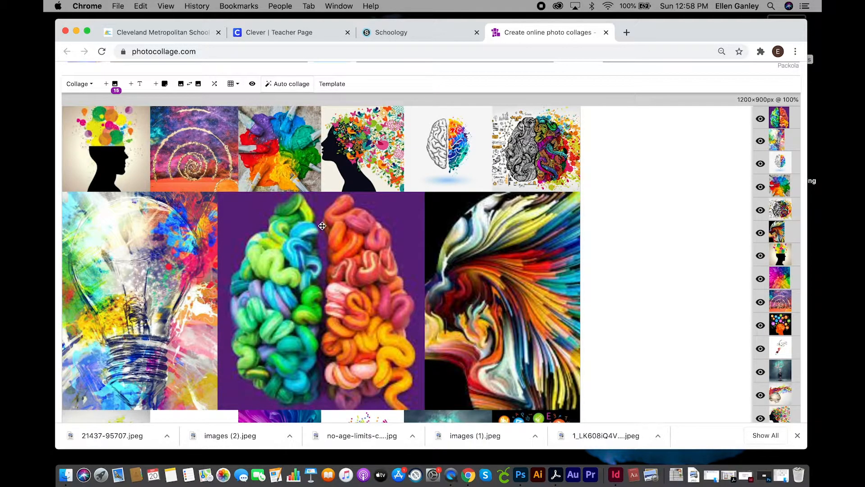
scroll(317, 216, down, 5)
scroll(328, 256, up, 5)
scroll(327, 256, down, 3)
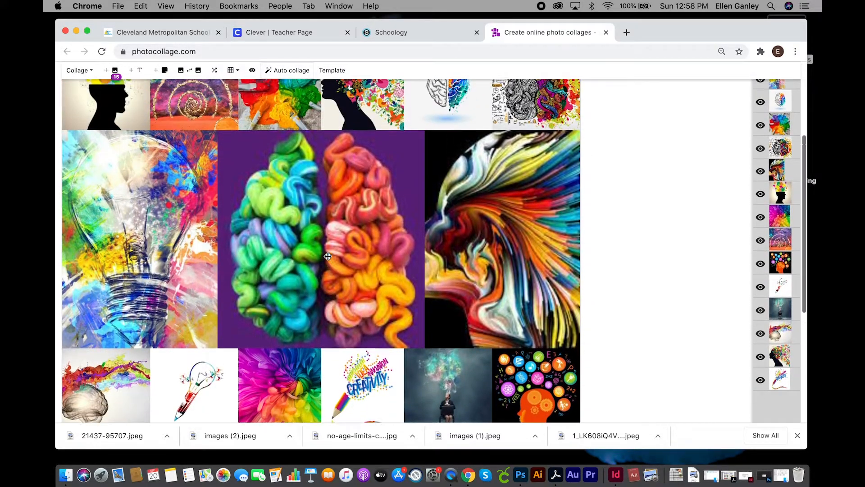
scroll(327, 256, up, 3)
scroll(328, 256, down, 3)
scroll(328, 256, down, 2)
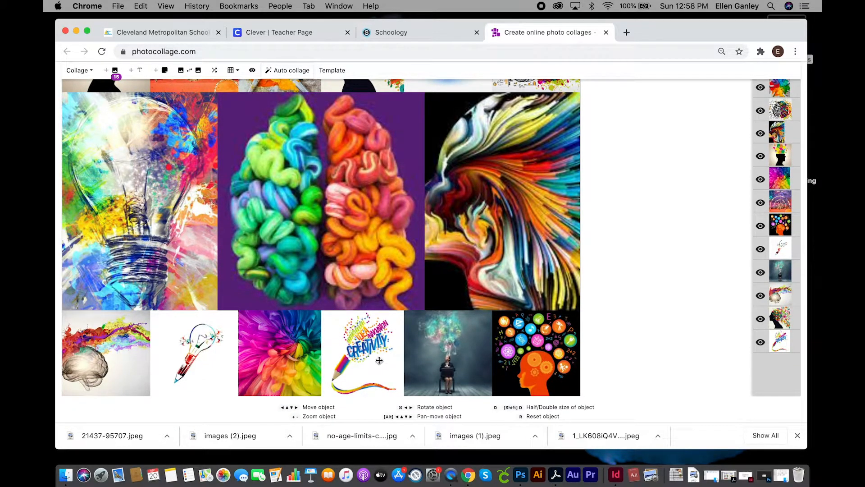
Rearrange the collage's bottom row after the brain splash: orange gear head, Creativity pencil, rainbow flower, seated woman with smoke, pencil light bulb
drag(379, 361, 373, 379)
mouse_move(220, 375)
mouse_down()
mouse_move(466, 347)
mouse_move(528, 296)
mouse_up()
mouse_move(548, 364)
mouse_down()
mouse_move(266, 393)
mouse_move(208, 363)
mouse_up()
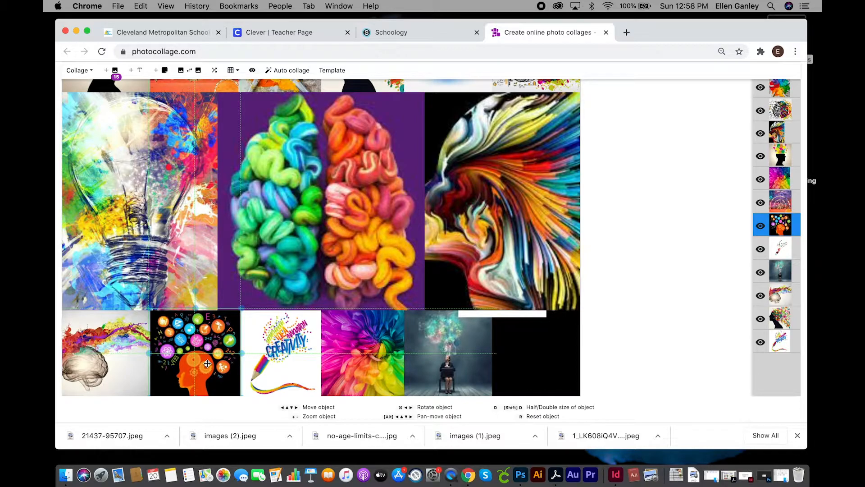
drag(505, 317, 539, 395)
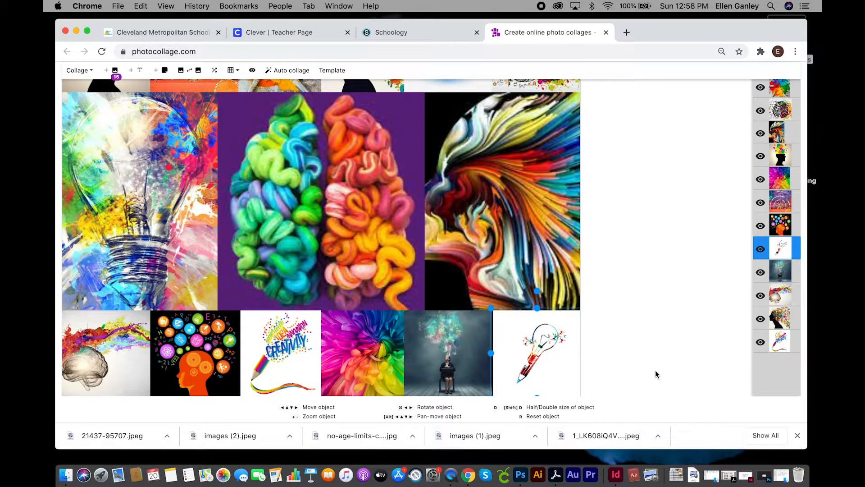
Nudge the seated woman and rainbow flower pictures in the bottom row against their right-hand neighbours
click(464, 364)
drag(464, 363, 464, 363)
key(Right)
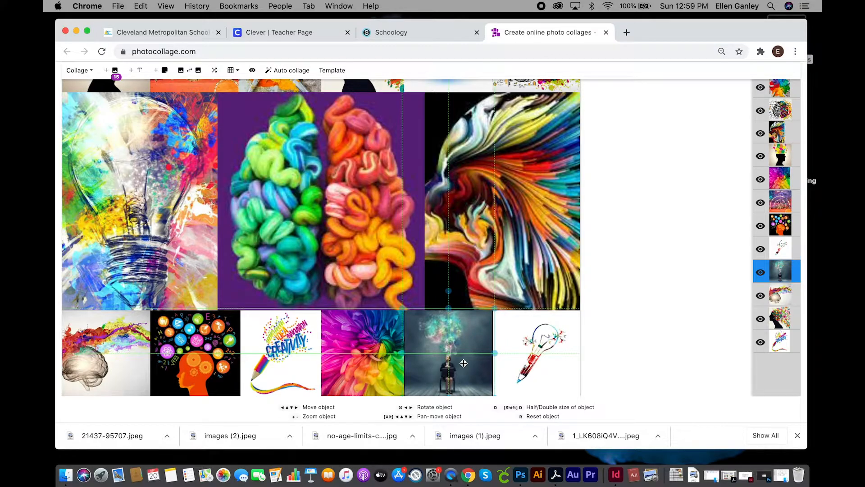
click(386, 380)
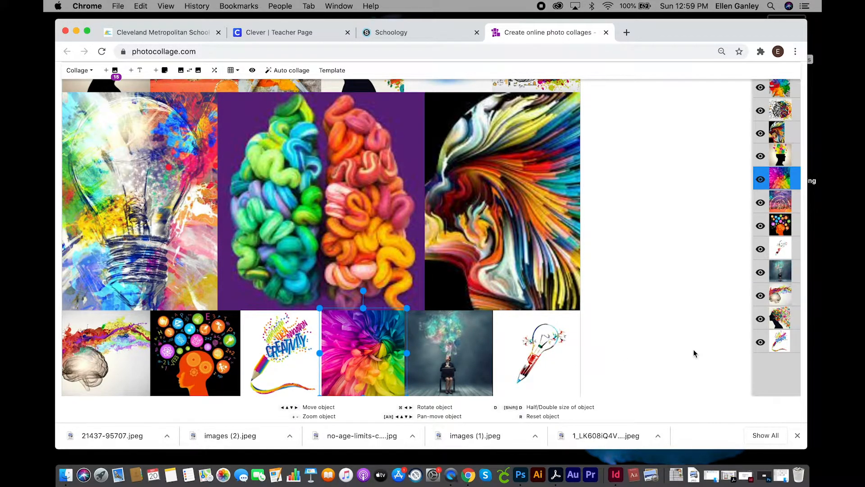
Add a text object over the middle row of pictures and enlarge it to about 800×203
scroll(232, 119, up, 5)
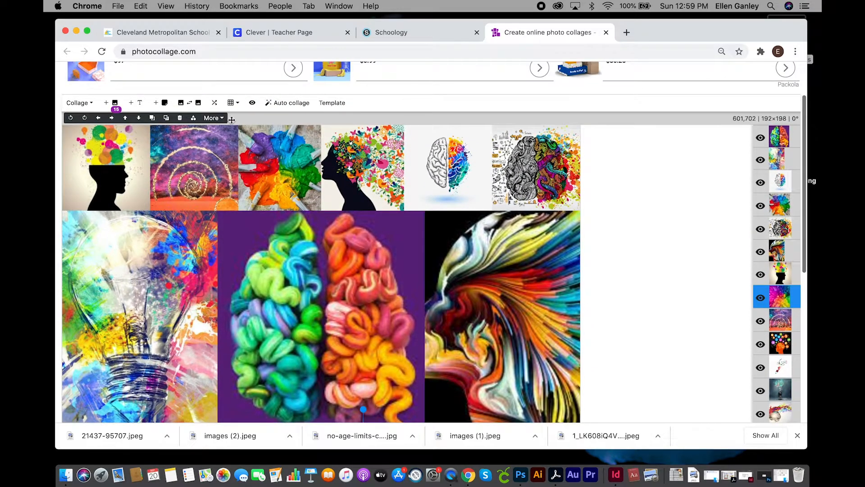
click(137, 103)
drag(276, 166, 218, 280)
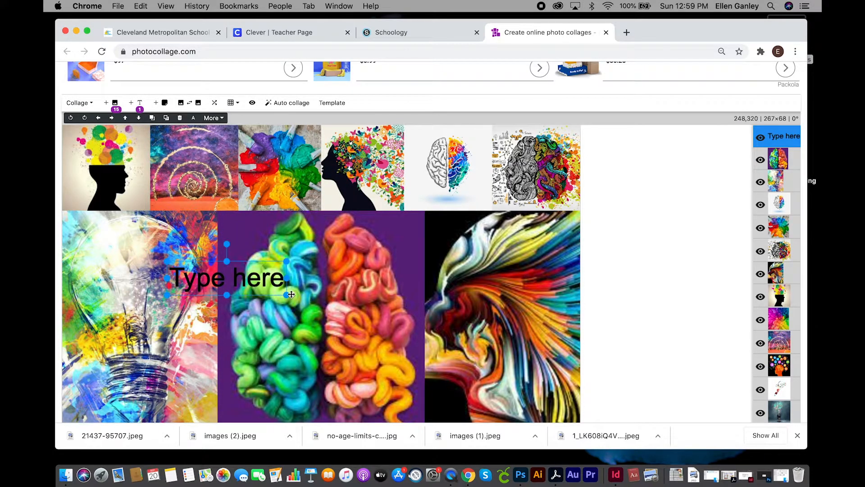
drag(288, 296, 516, 353)
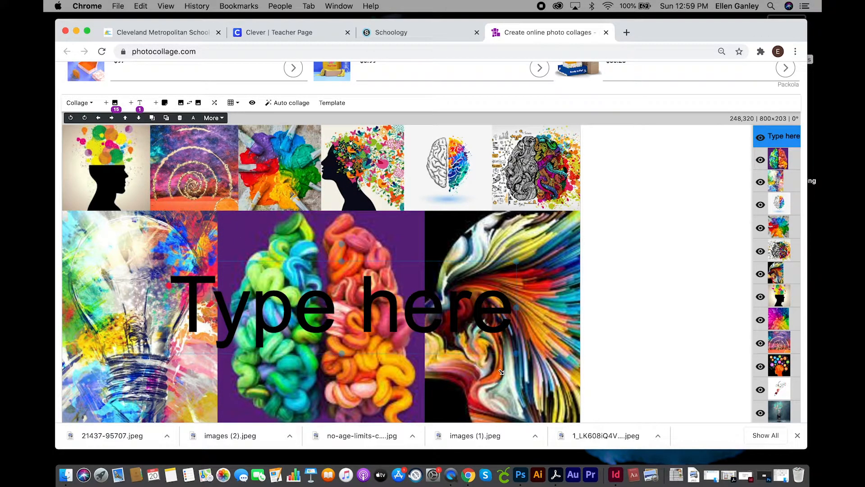
Replace the placeholder wording of the large text object with "Creative"
double_click(508, 315)
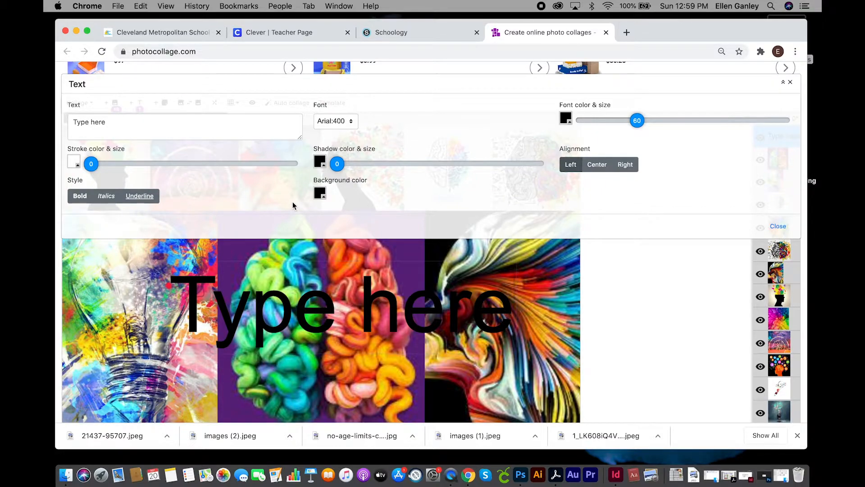
triple_click(116, 126)
text(Creative)
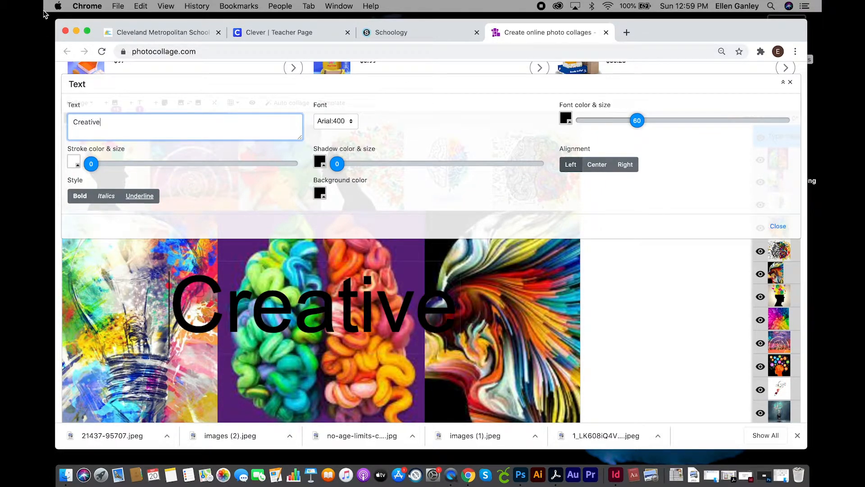
Set the stroke colour of the "Creative" text to black and open its shadow colour choices
click(75, 165)
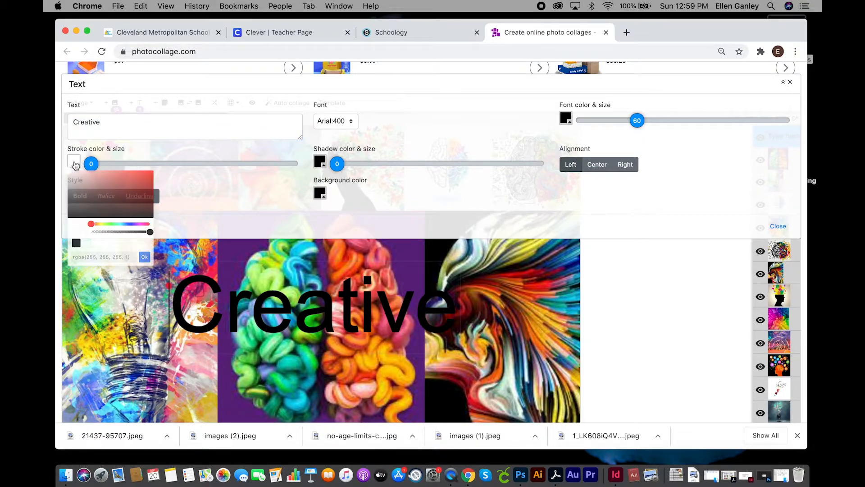
click(76, 243)
click(145, 257)
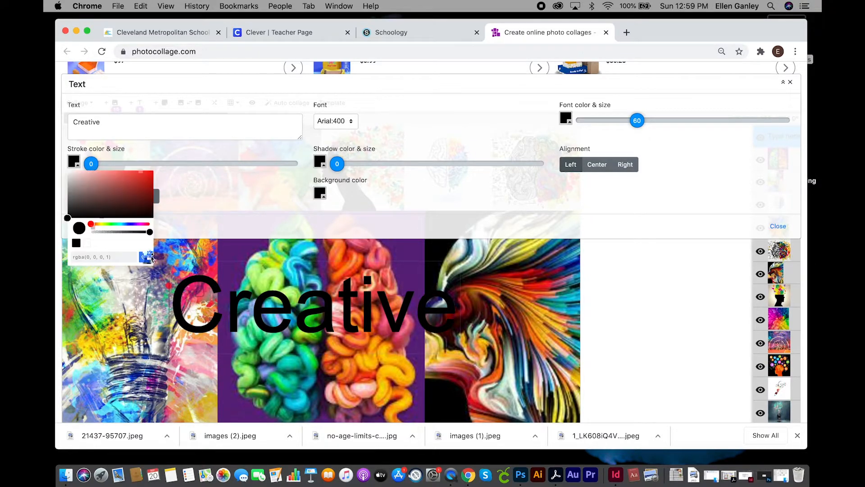
click(320, 162)
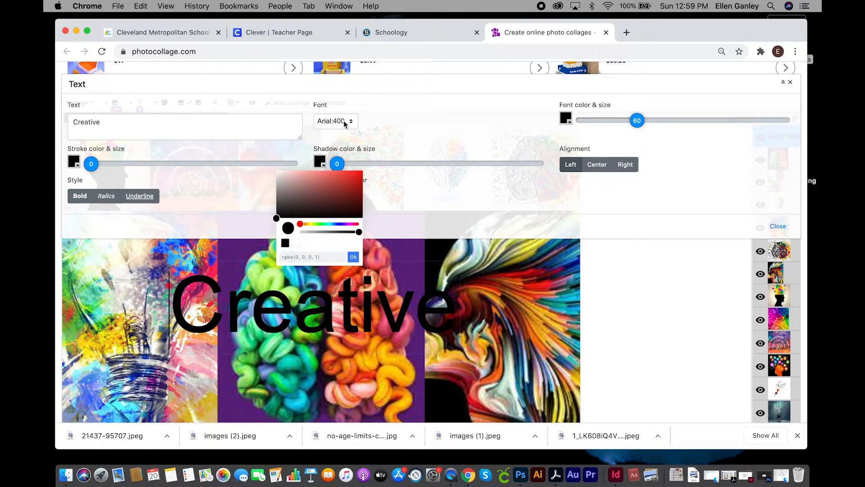
Set the font of the "Creative" text to Aguafina Script
click(351, 125)
scroll(397, 179, down, 3)
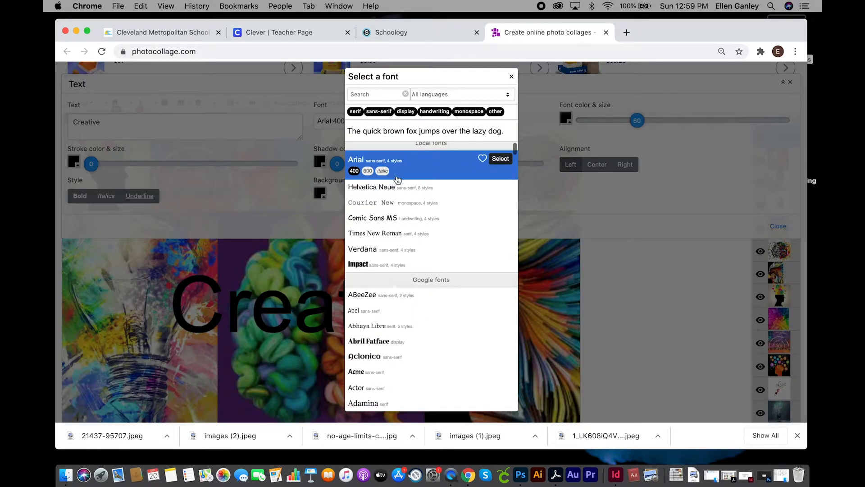
scroll(396, 216, down, 3)
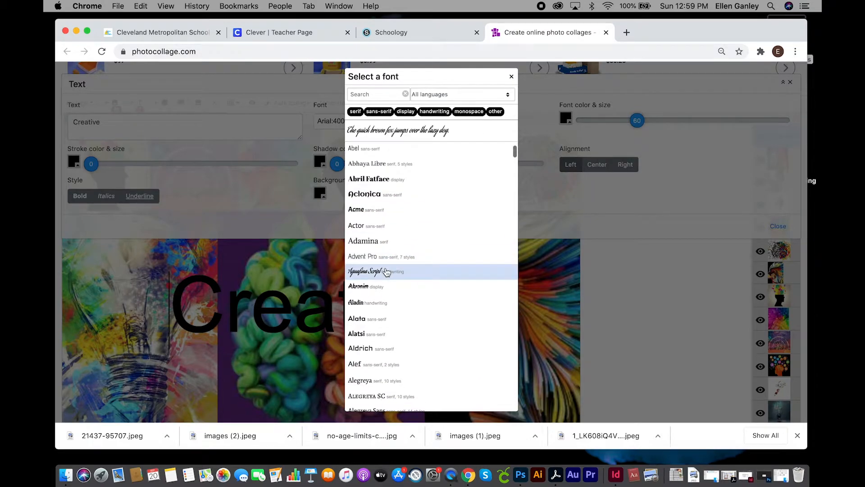
click(374, 277)
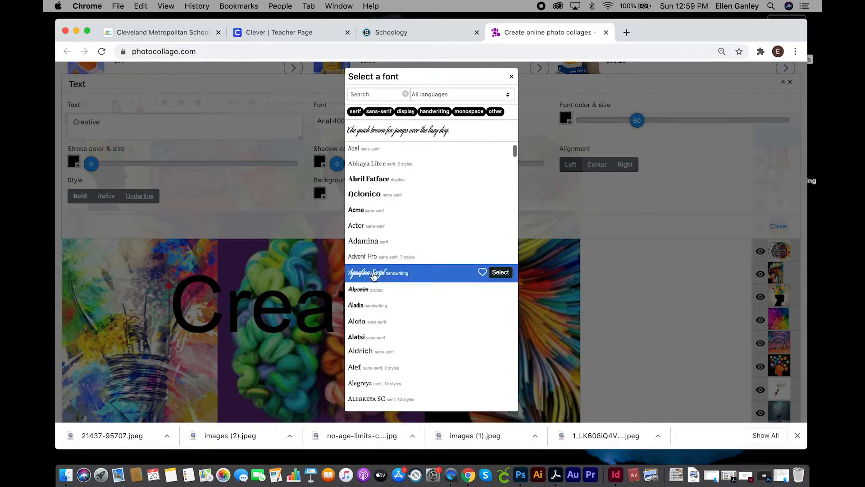
click(499, 272)
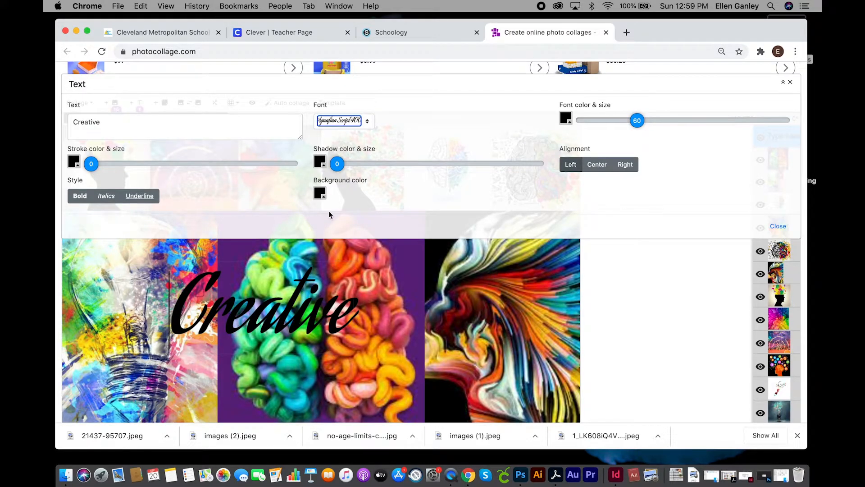
Set the "Creative" text's font colour to white and its font size to 103, and close the text settings
click(321, 197)
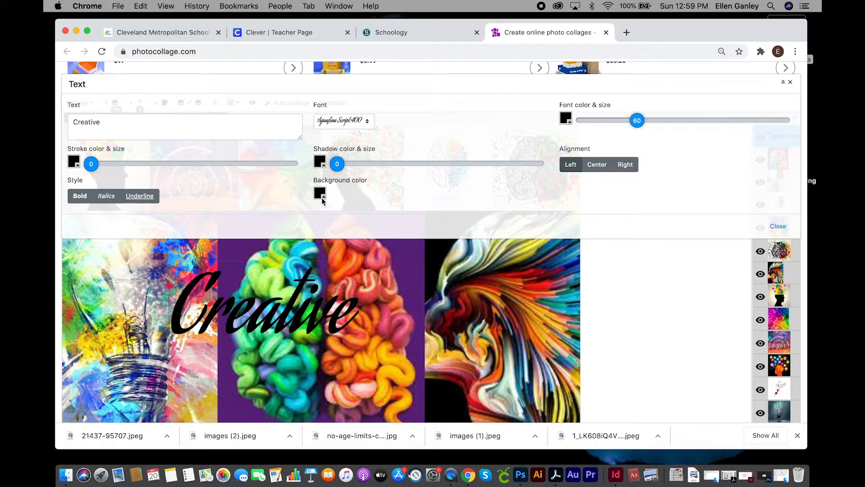
click(320, 162)
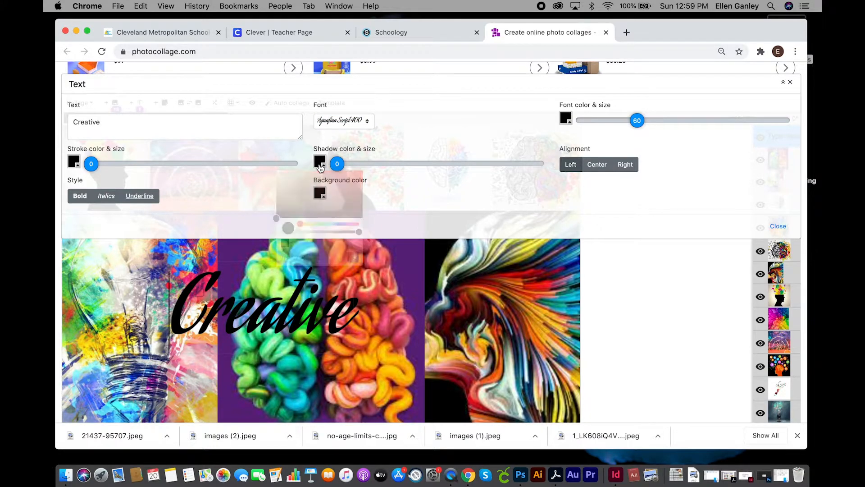
click(564, 120)
drag(530, 140, 517, 122)
drag(647, 127, 683, 124)
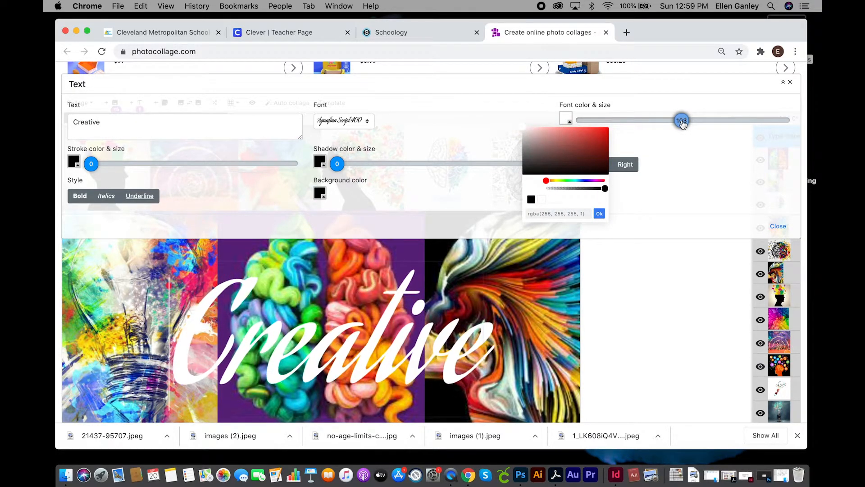
click(684, 165)
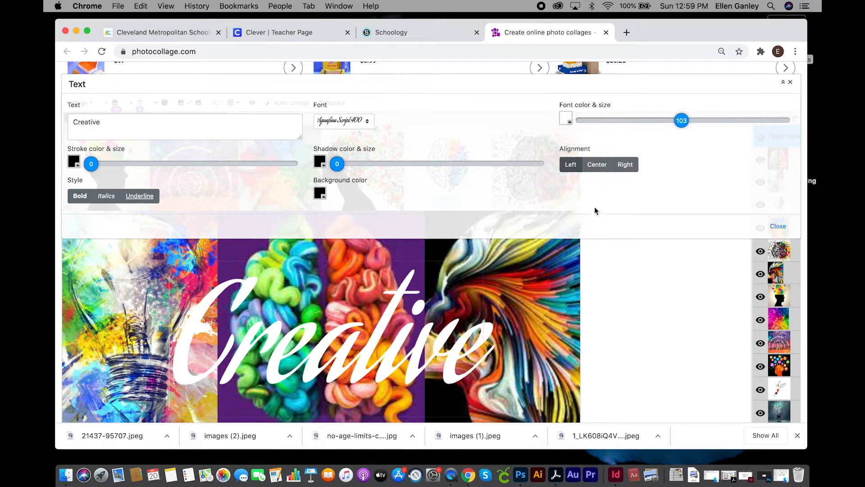
click(778, 226)
scroll(604, 280, down, 3)
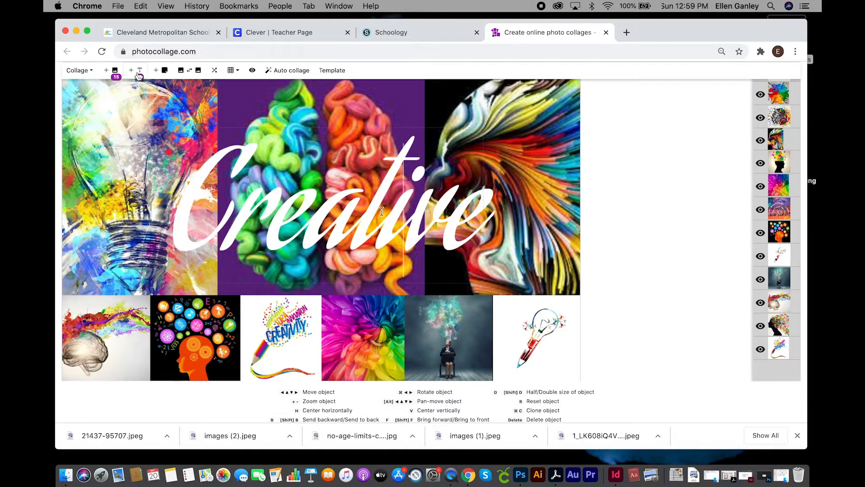
Move the "Creative" title slightly up and left over the middle-row pictures, to about 232,267
scroll(446, 213, up, 4)
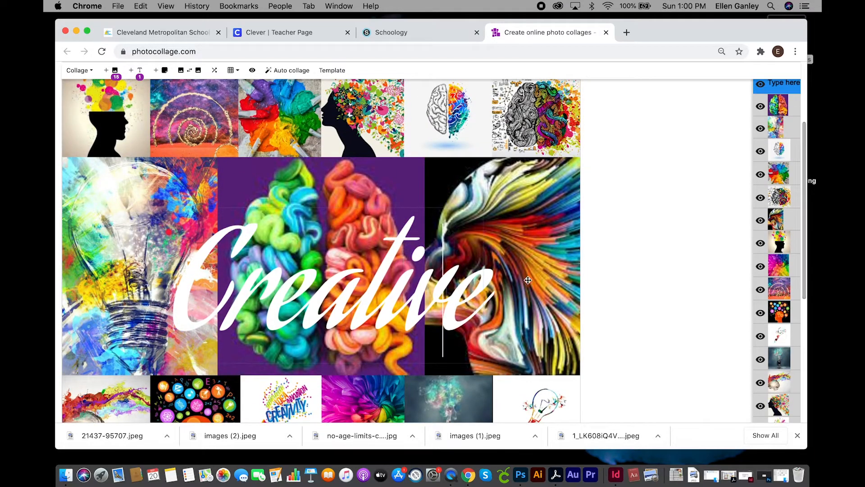
click(494, 298)
click(480, 301)
drag(460, 302, 441, 277)
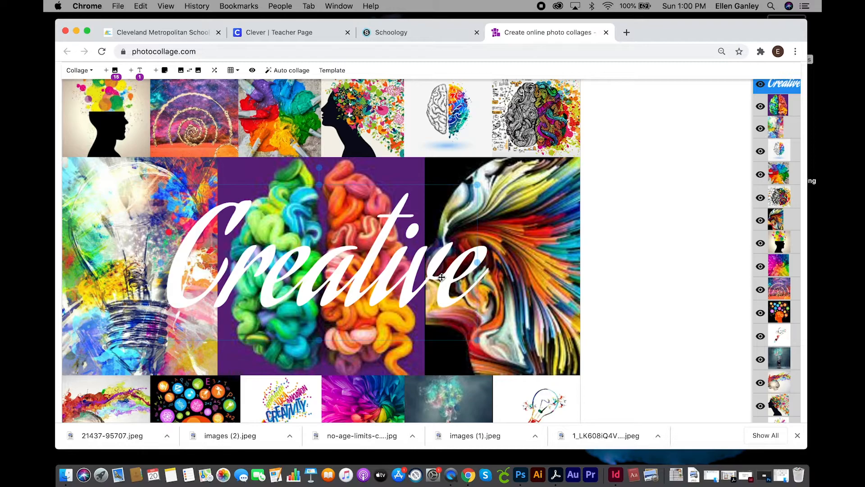
double_click(441, 277)
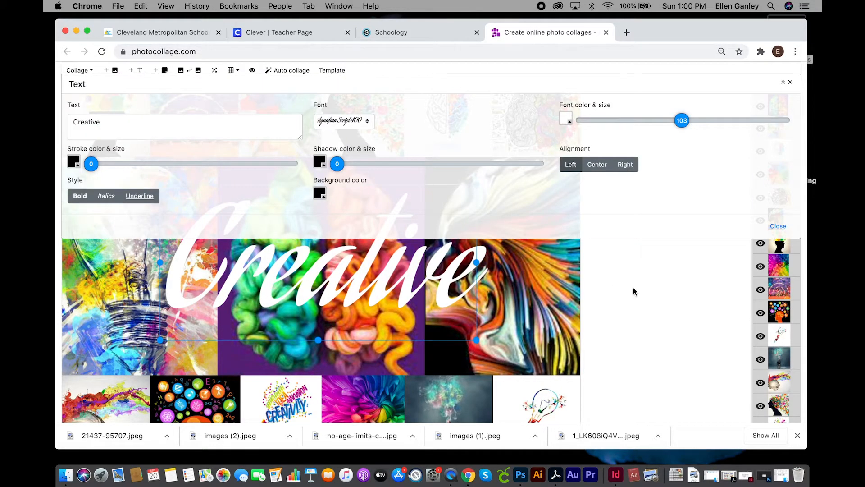
click(778, 226)
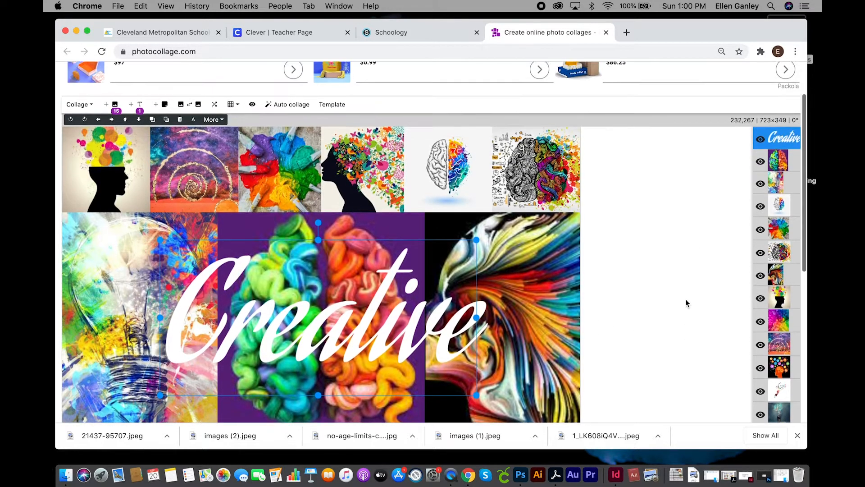
Save the collage as an SD image in JPG format, keeping the proposed file name
scroll(685, 299, down, 3)
scroll(686, 299, up, 5)
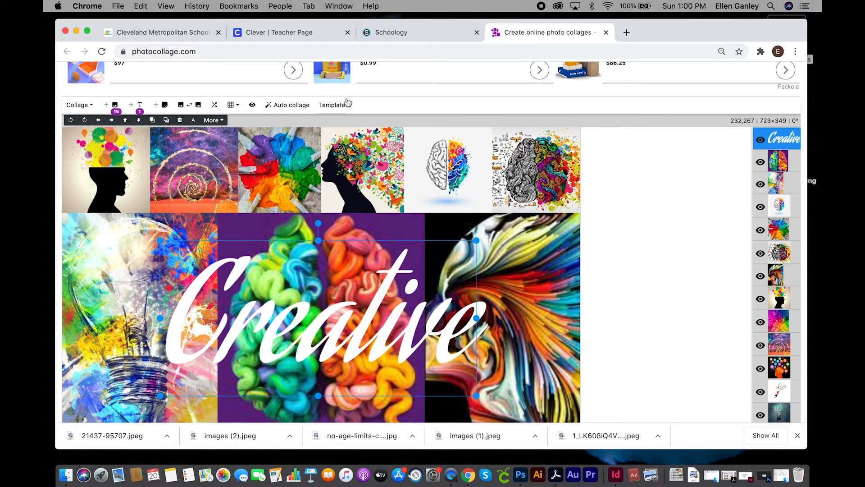
scroll(347, 99, up, 3)
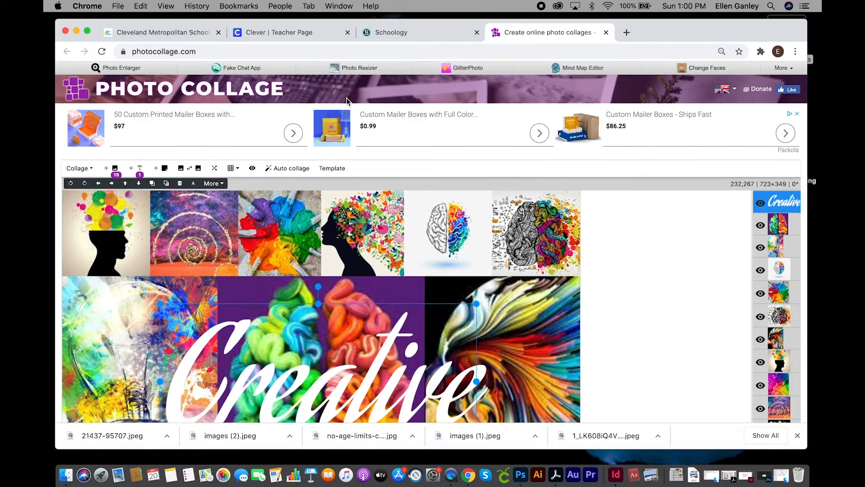
click(91, 169)
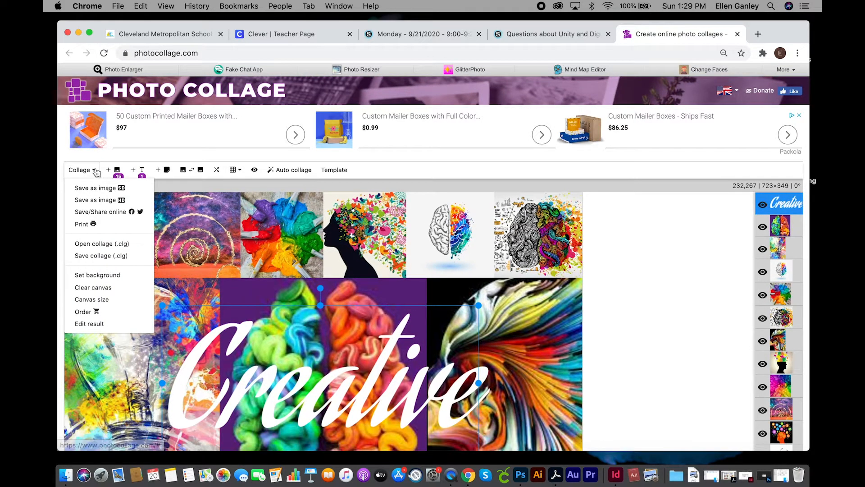
click(108, 190)
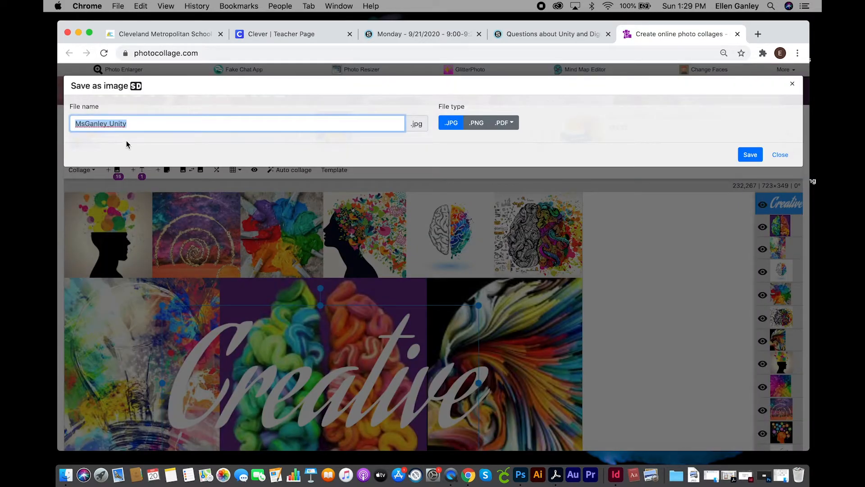
click(94, 124)
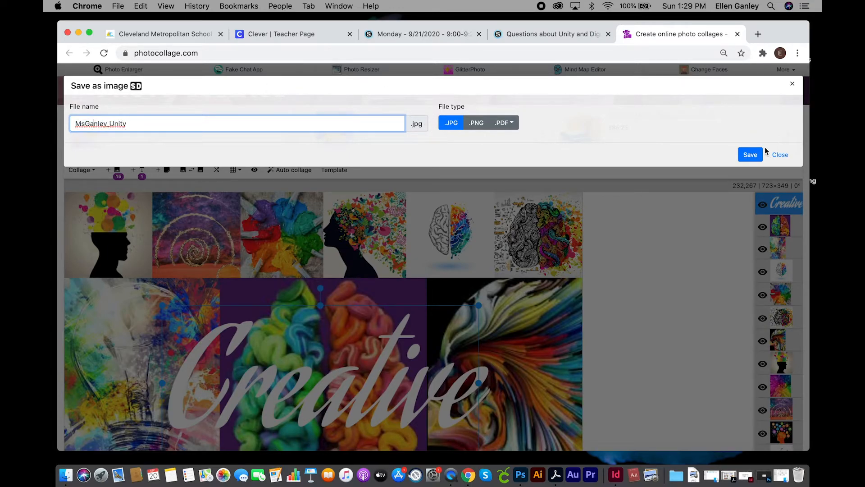
click(750, 155)
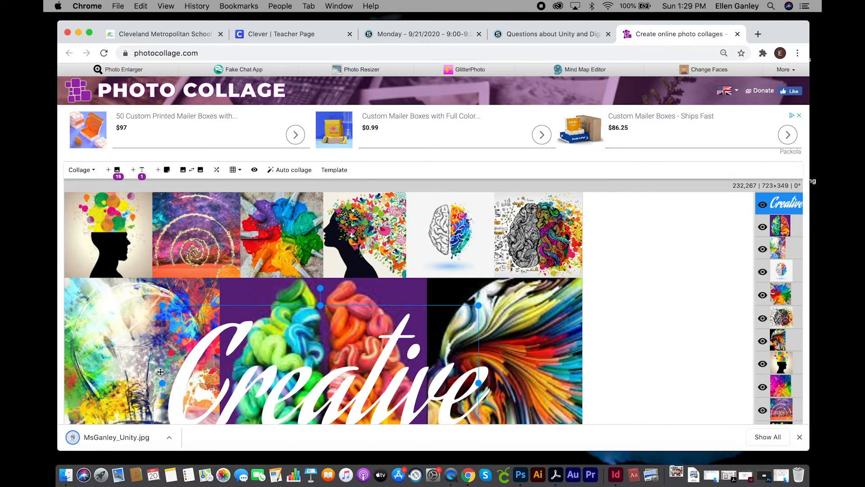
Minimise the browser, move the saved collage JPG from Downloads into the desktop's "Collage images" folder, and close the Downloads window
key(super+m)
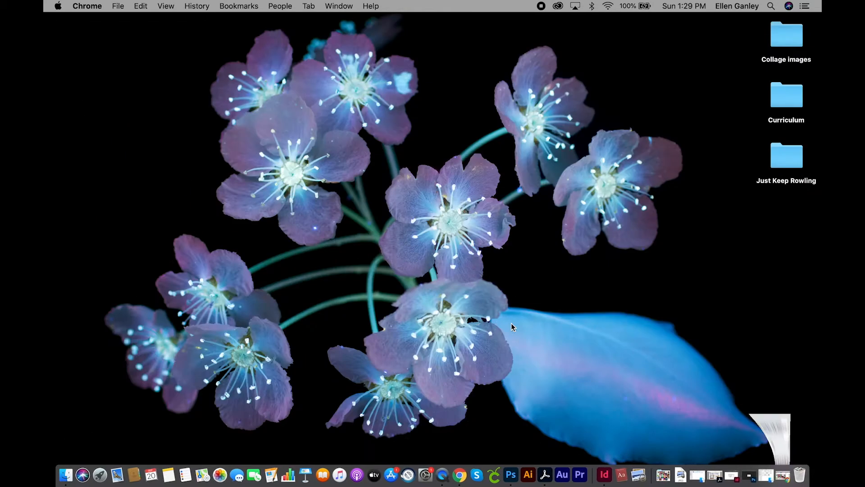
click(663, 476)
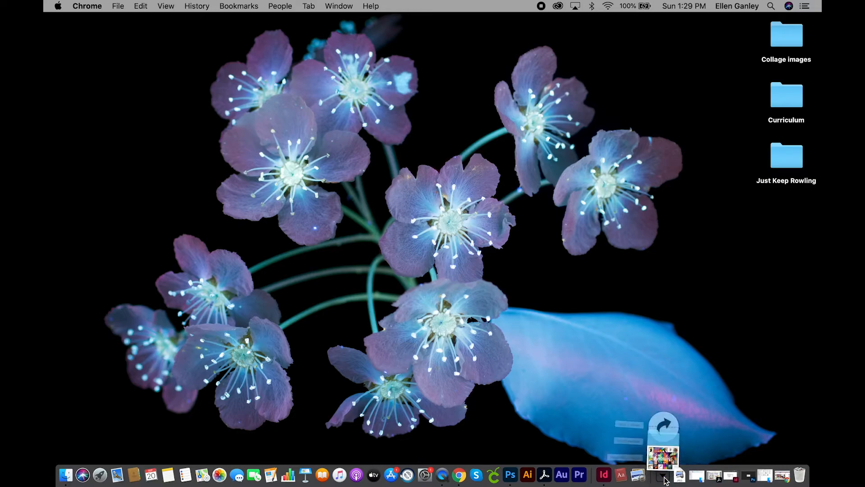
click(667, 369)
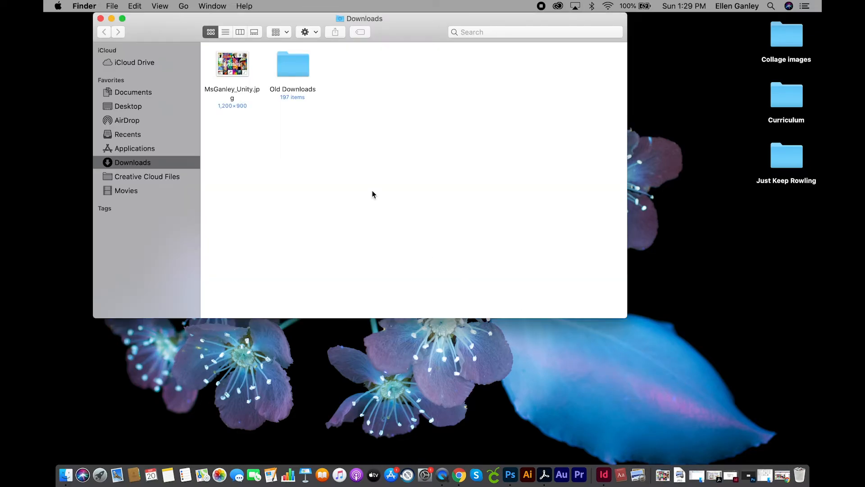
drag(473, 95, 787, 43)
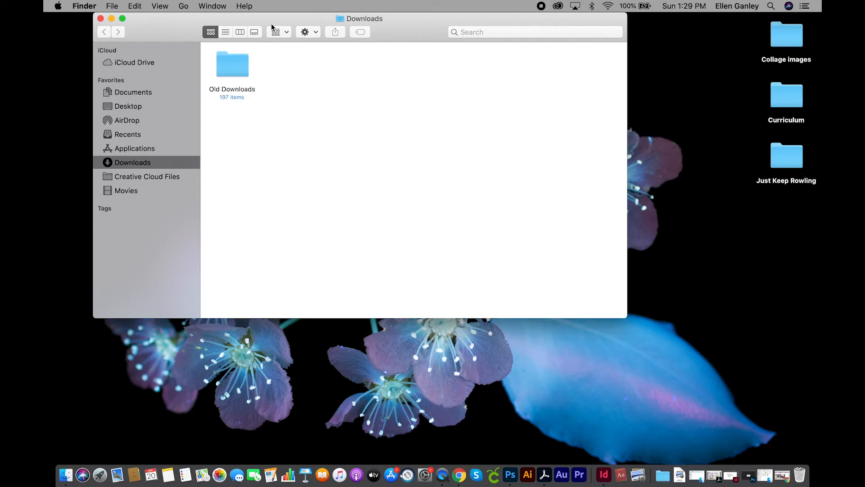
click(100, 19)
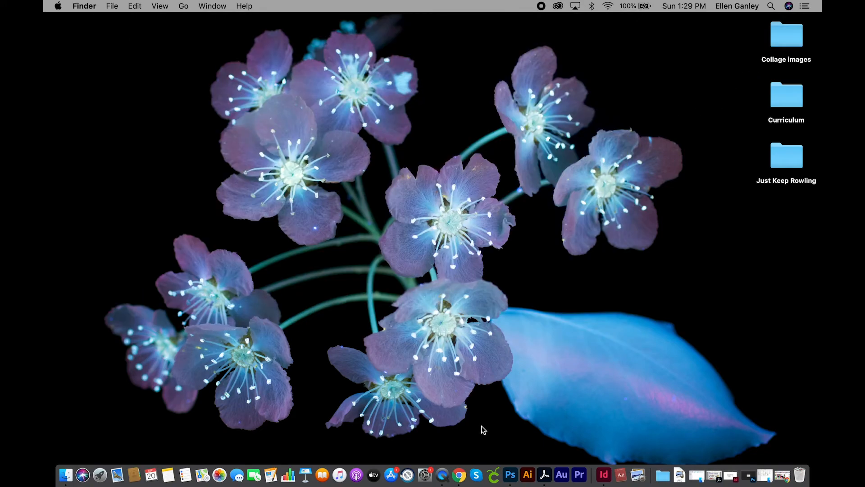
Return to Chrome, open the "Digital Collage - Unity" assignment from the Schoology materials for 9/21/2020, and review its instructions
click(459, 475)
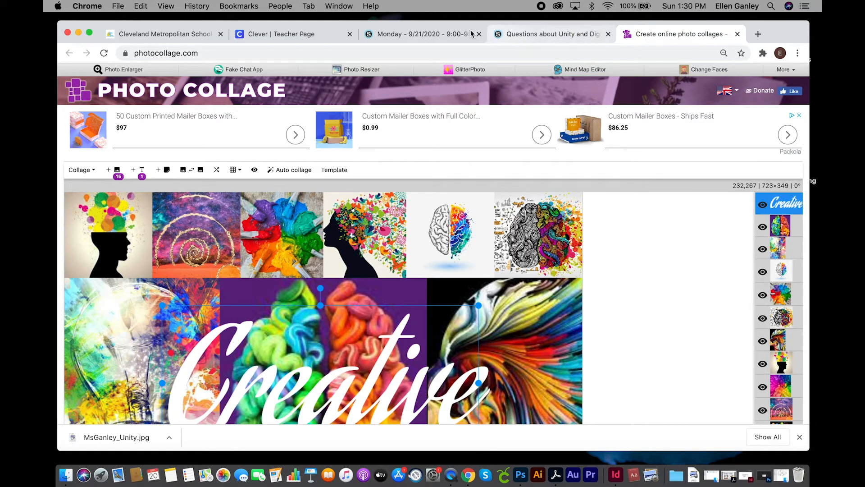
click(429, 36)
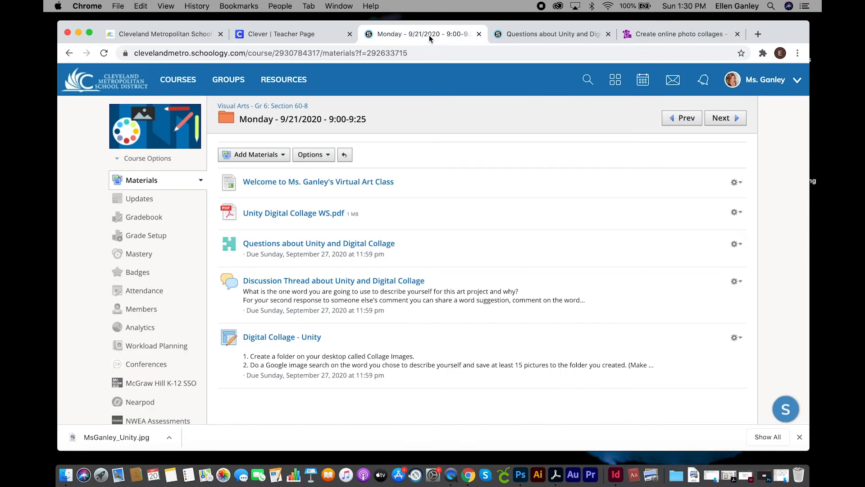
scroll(339, 205, down, 3)
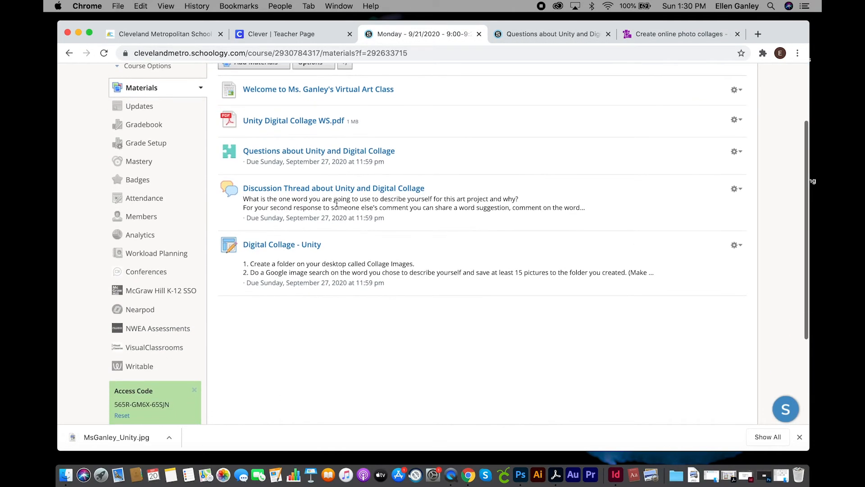
click(266, 244)
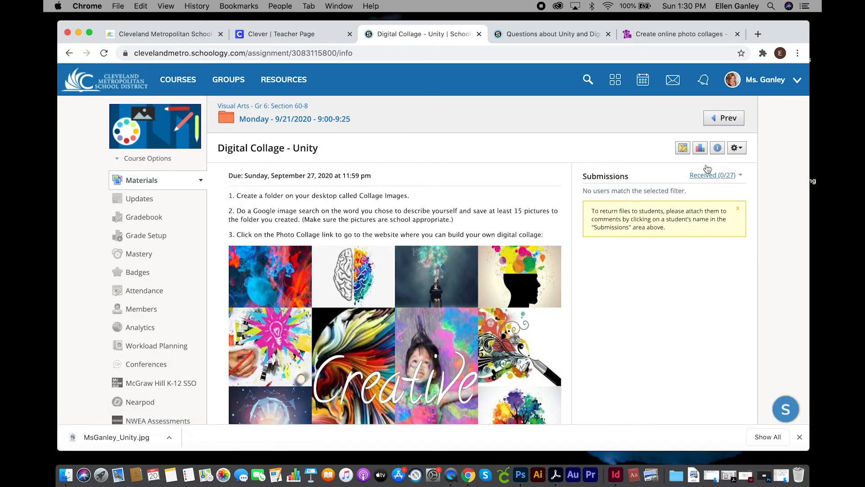
scroll(726, 310, down, 4)
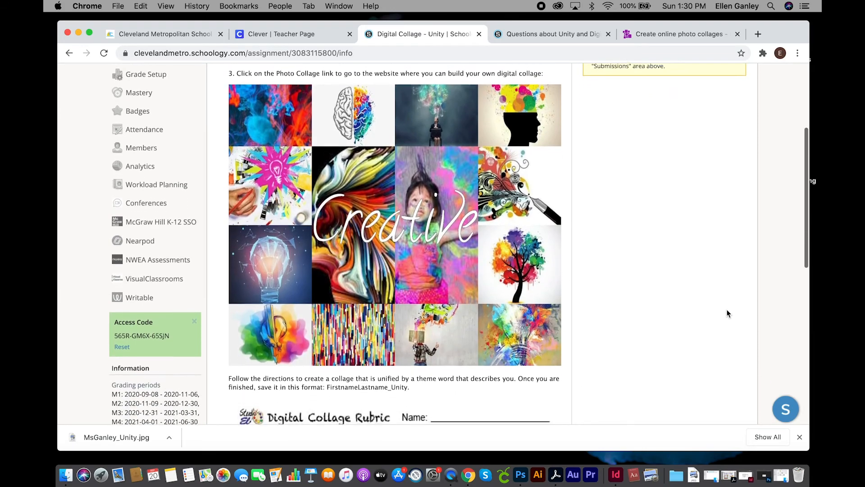
scroll(726, 309, up, 2)
scroll(727, 309, up, 2)
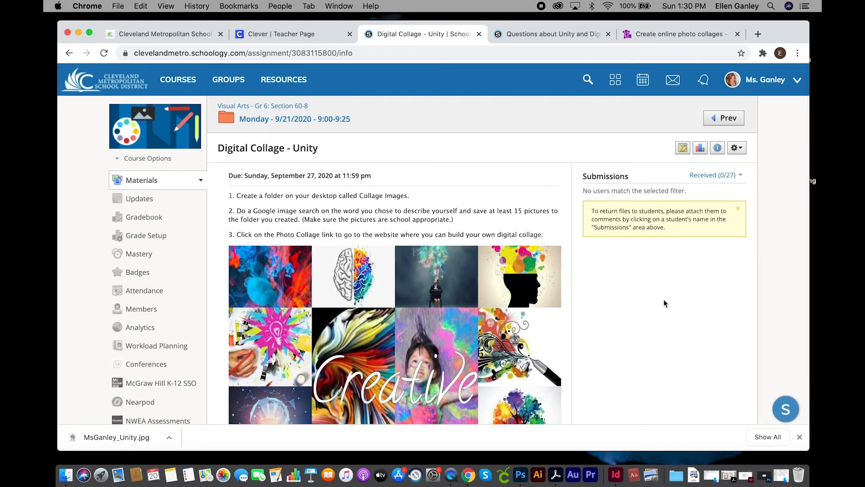